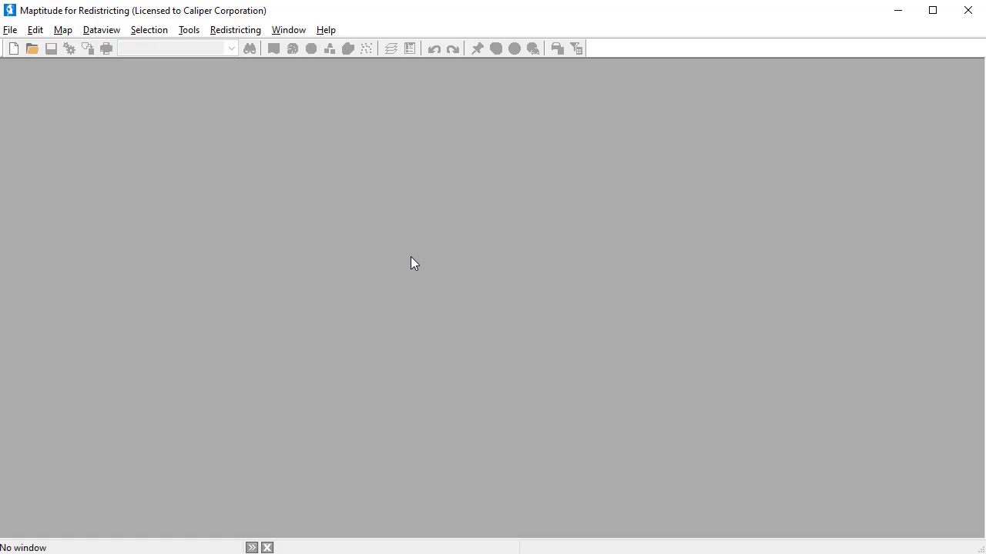
Start a new plan in the Plan Manager, created interactively from areas in a map.
left_click(228, 30)
left_click(266, 84)
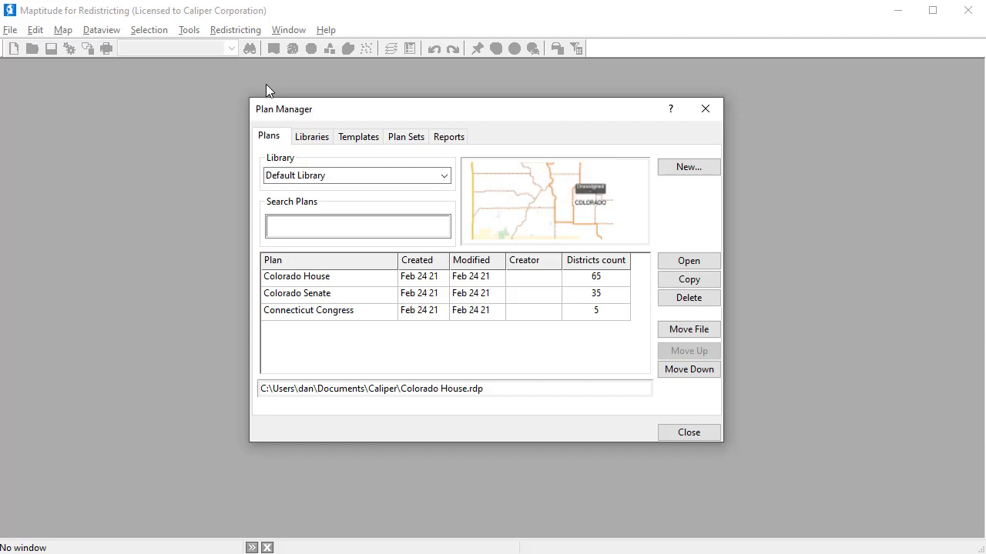
left_click(686, 171)
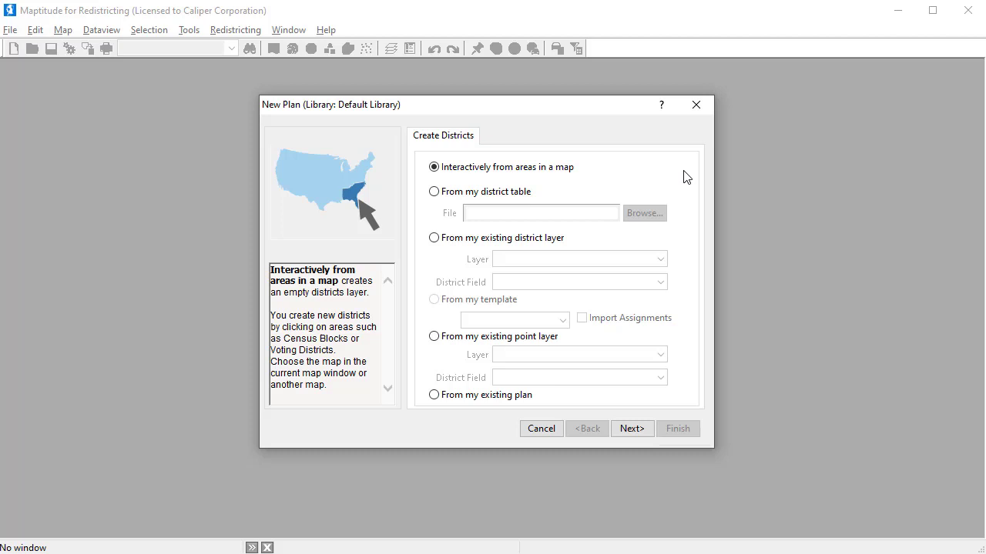
Choose the Block-VTD-MCD-County map file as the plan's base map.
left_click(632, 430)
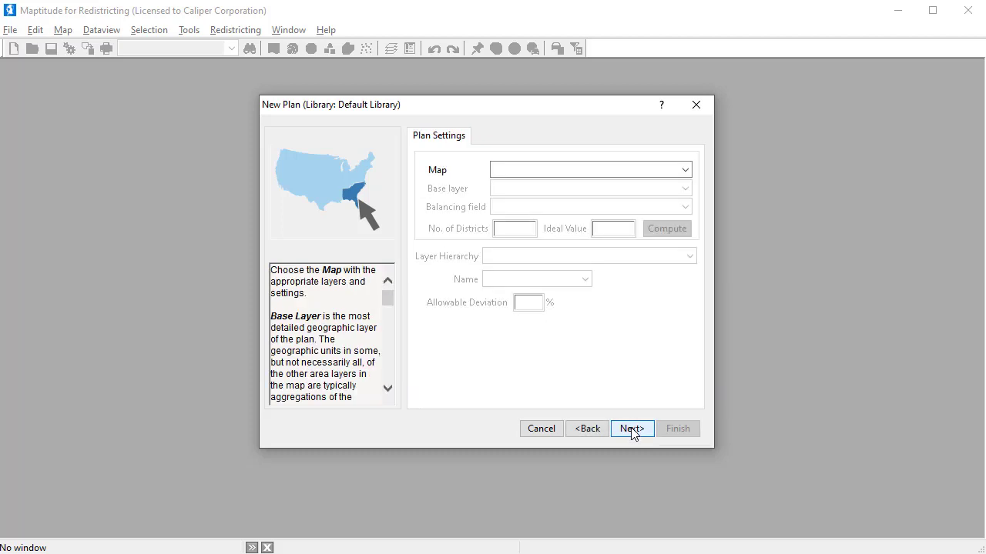
left_click(566, 171)
left_click(568, 186)
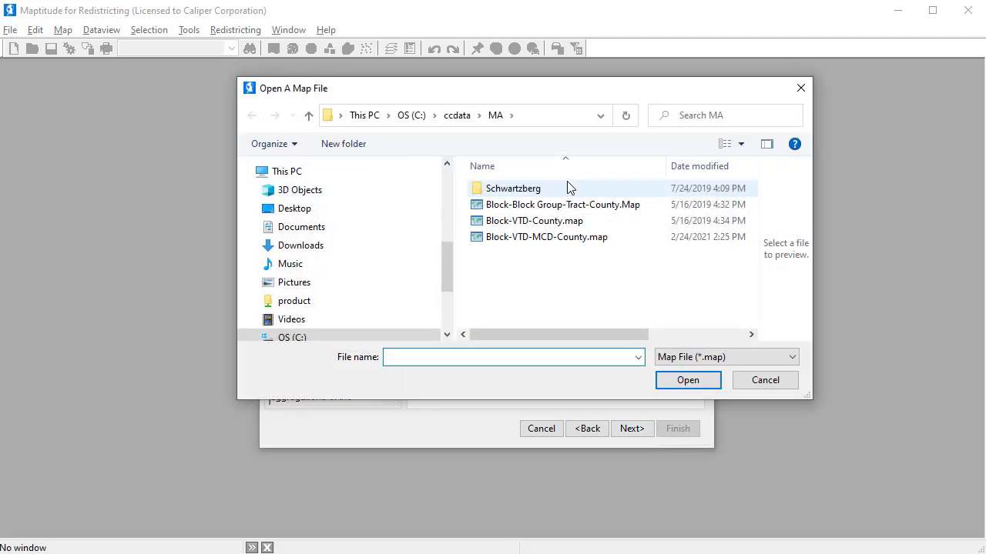
left_click(583, 238)
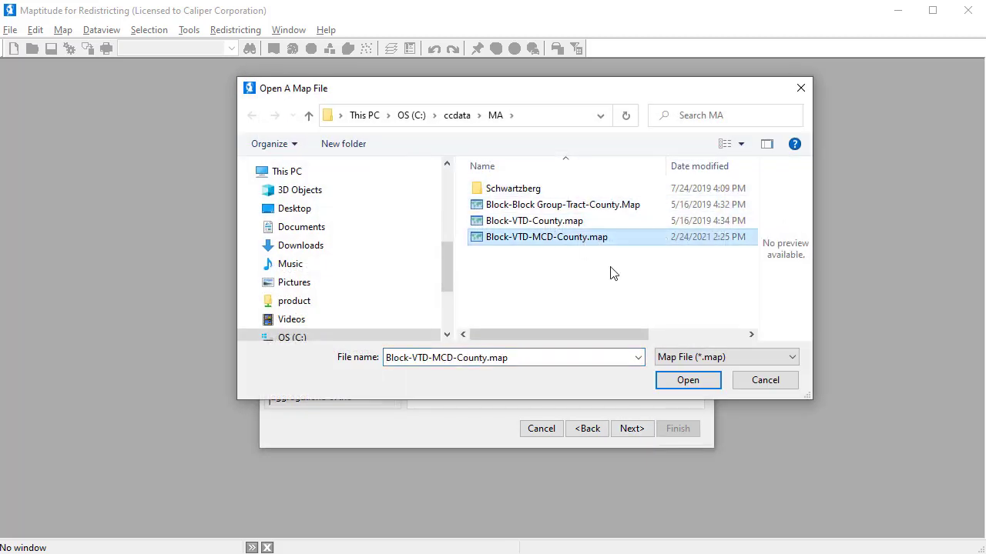
left_click(688, 380)
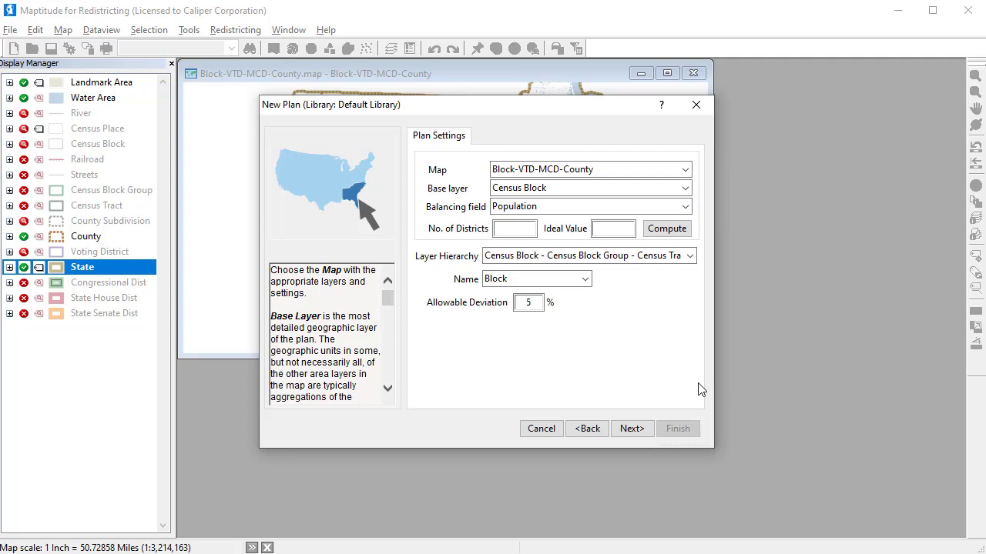
Set 9 districts and compute the 727,514 ideal district population.
left_click(499, 230)
type("9")
left_click(660, 235)
left_click(629, 429)
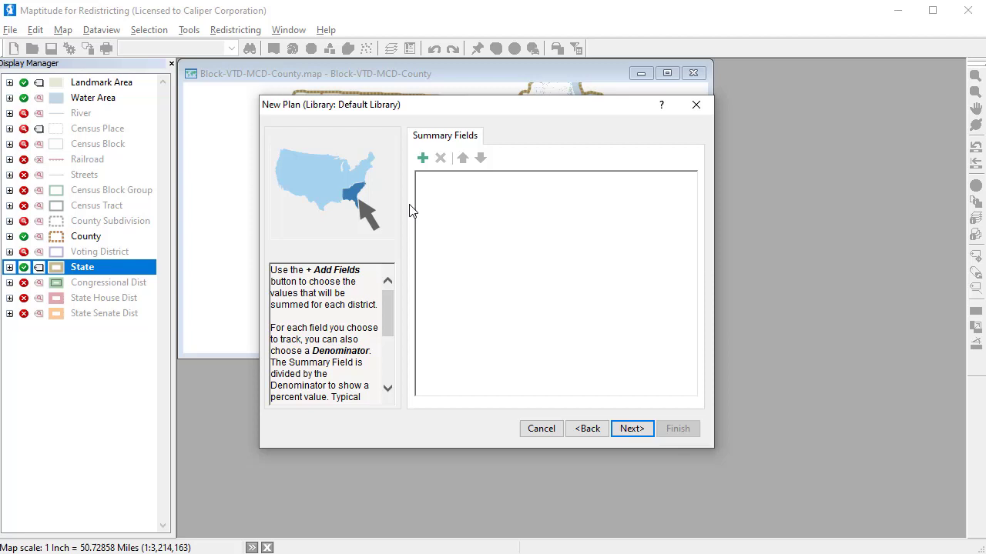
Add the White–Other race fields and the seven 18+ population fields as summary fields.
left_click(422, 159)
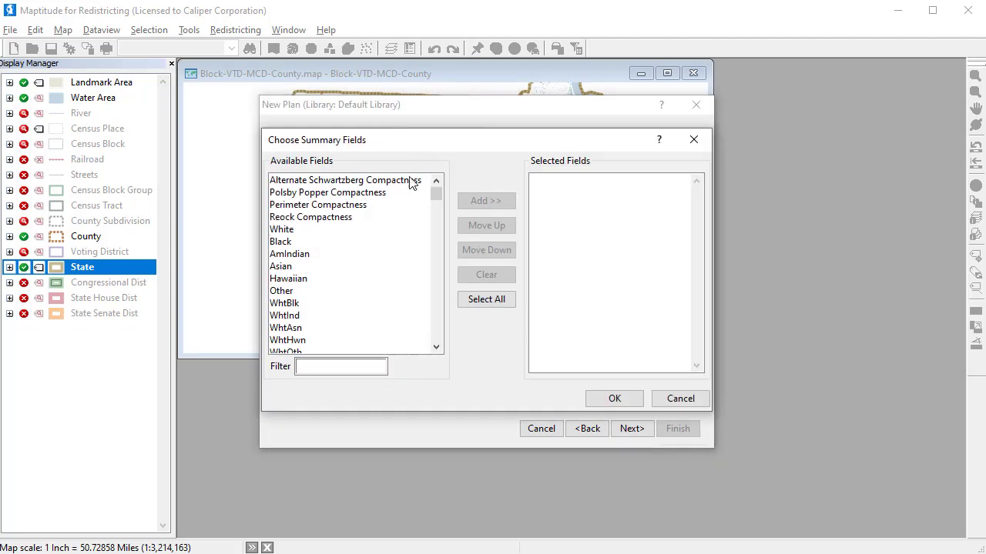
left_click_drag(319, 230, 321, 293)
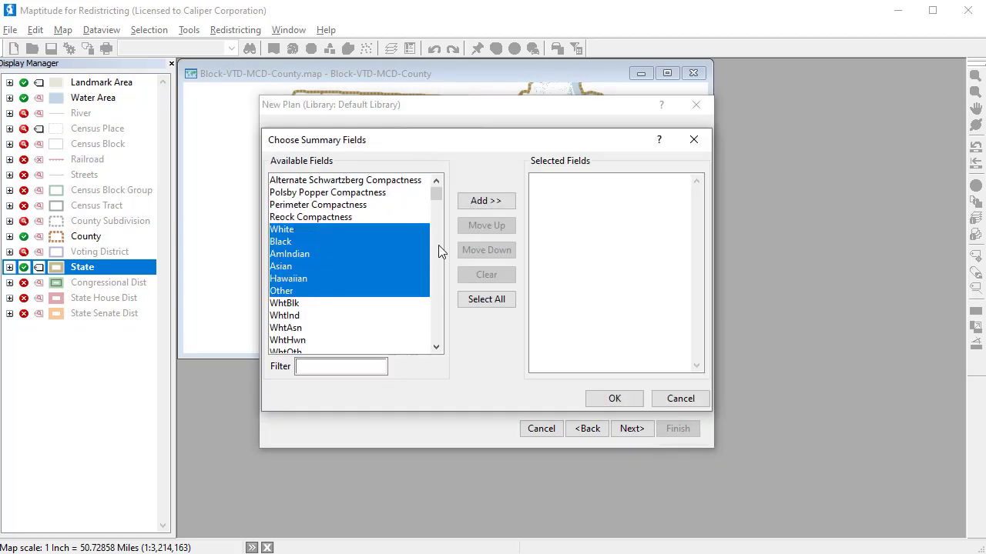
left_click(486, 200)
left_click(328, 366)
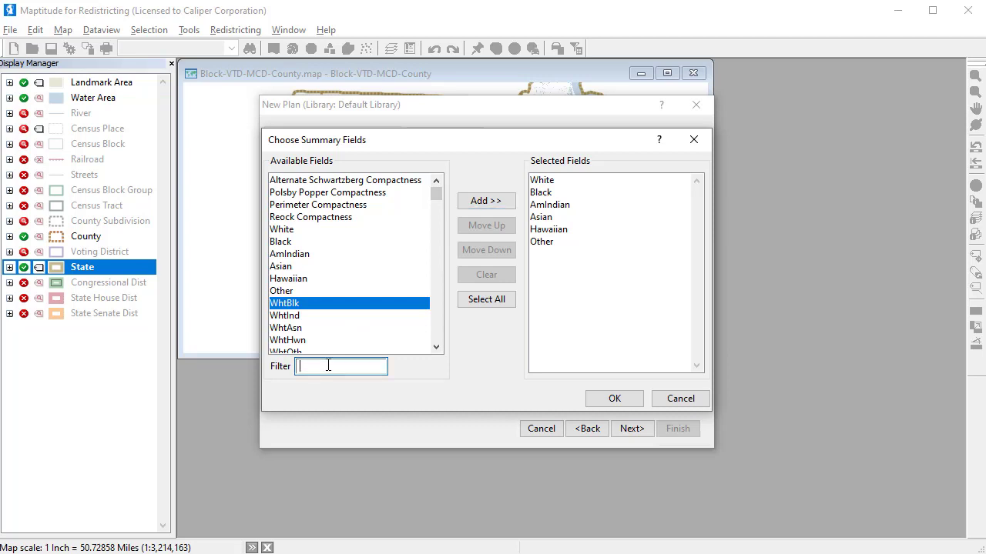
type("18")
left_click_drag(307, 184, 323, 254)
left_click(481, 201)
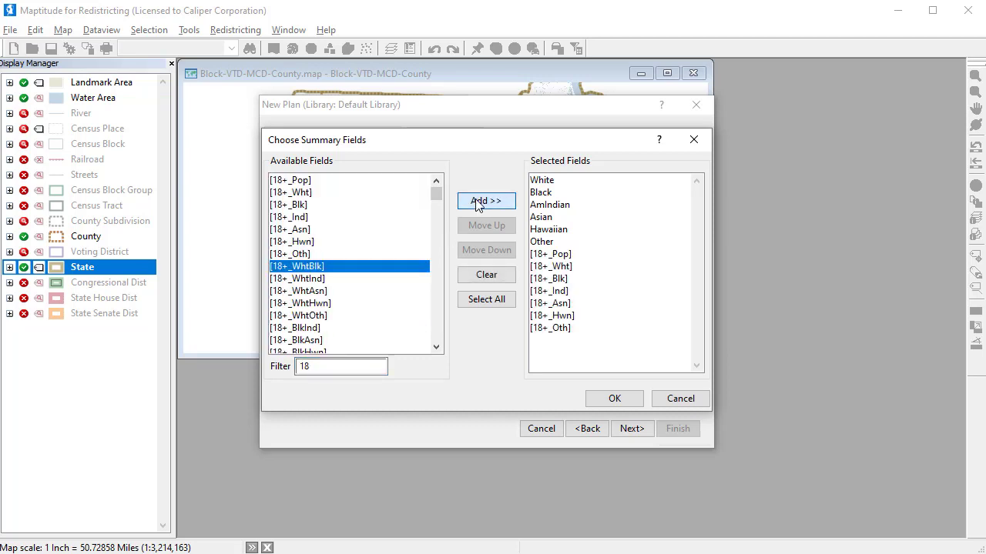
left_click(622, 398)
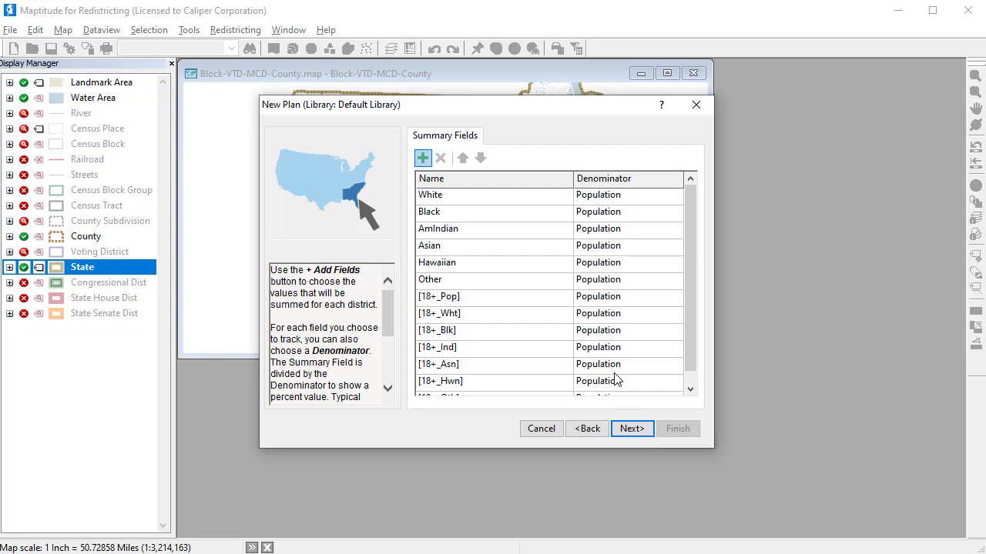
Set [18+_Pop] as the denominator for the 18+ race fields.
left_click(601, 316)
left_click_drag(601, 318, 613, 409)
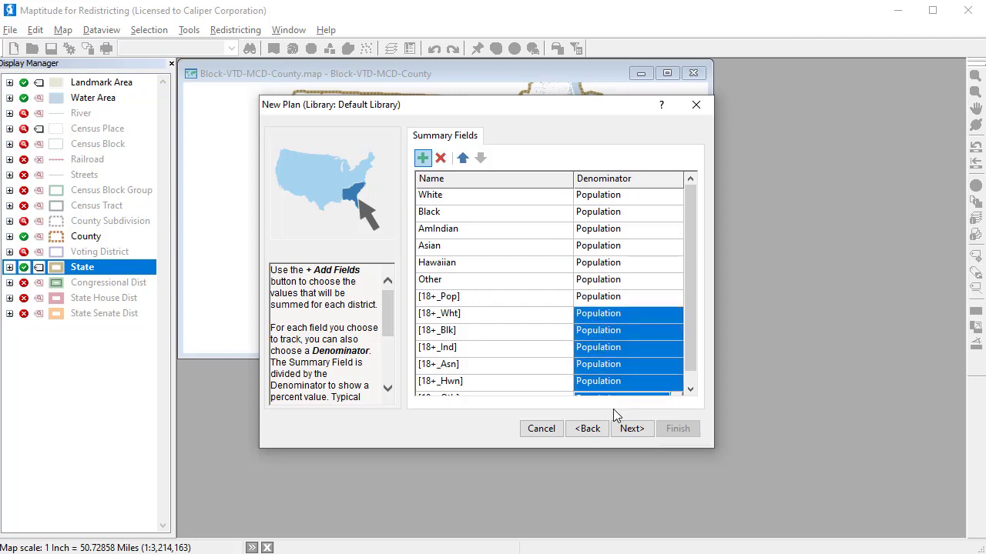
left_click(673, 394)
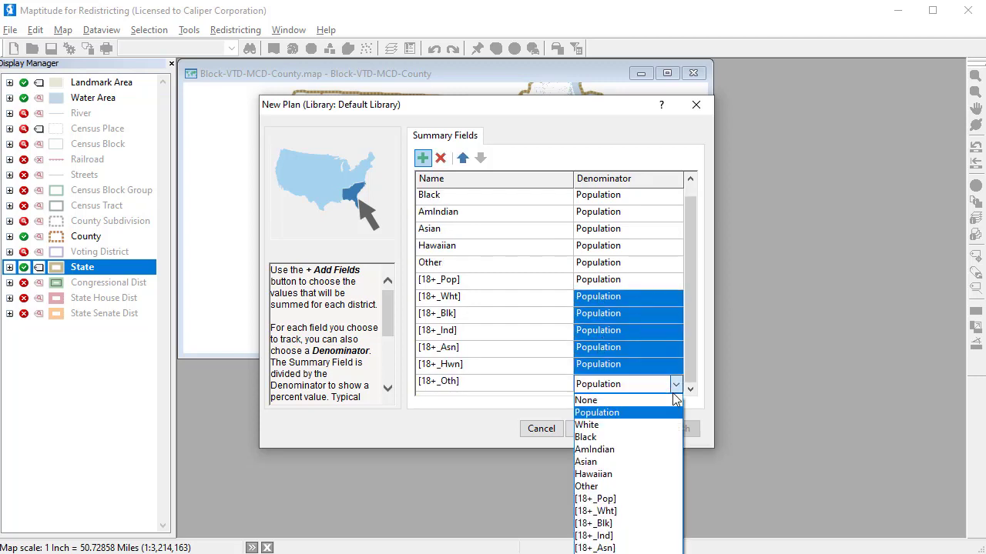
left_click(662, 499)
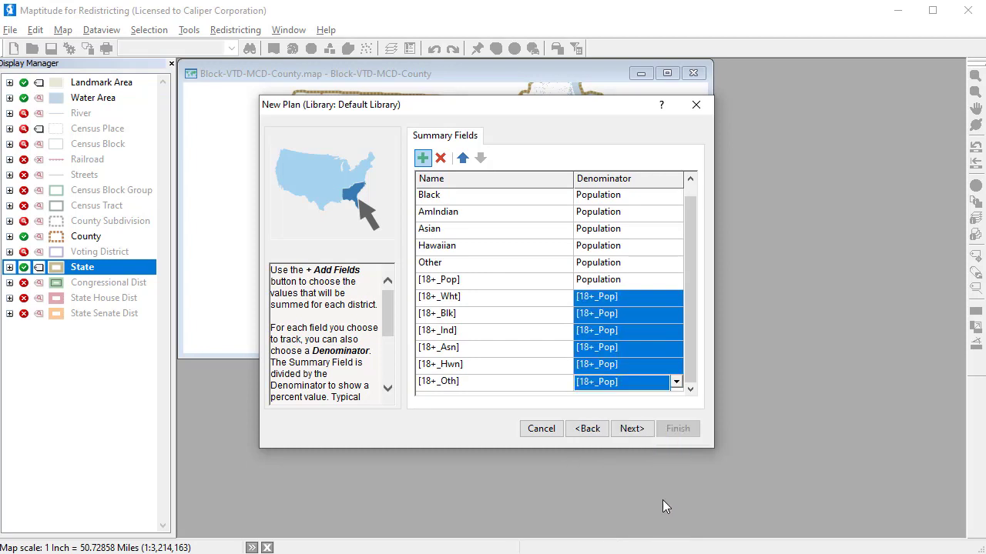
left_click(630, 428)
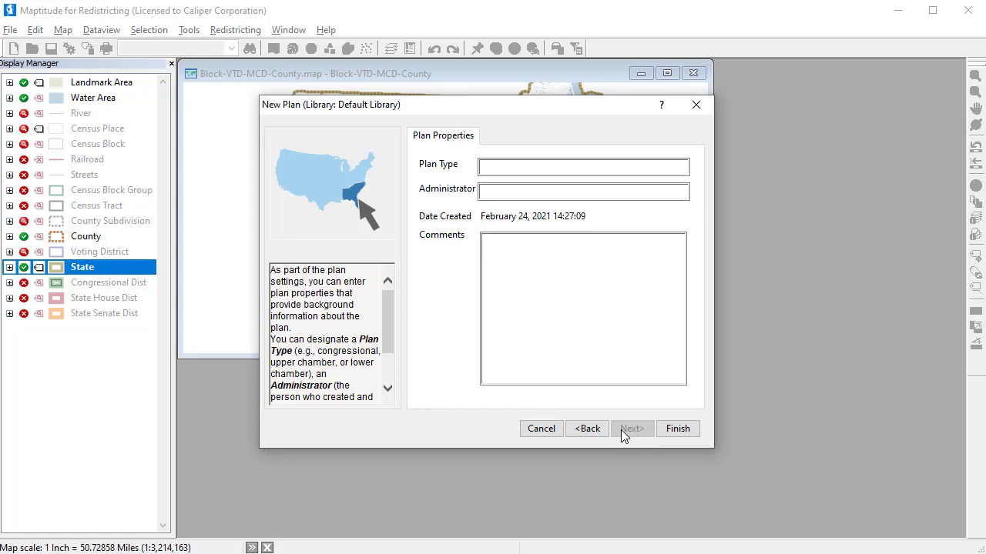
Finish the wizard and save the plan file as 'Mass Congress'.
left_click(678, 429)
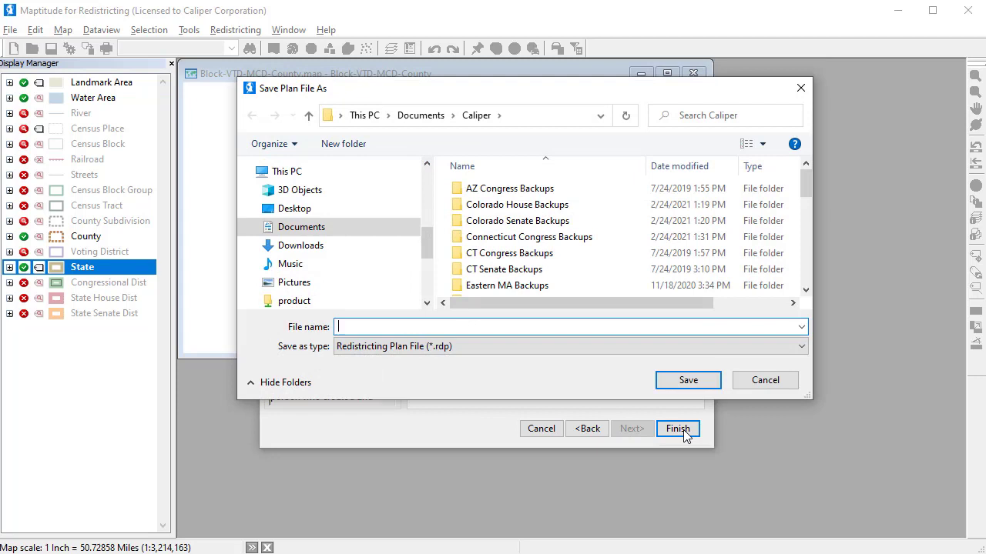
type("Mass Congress")
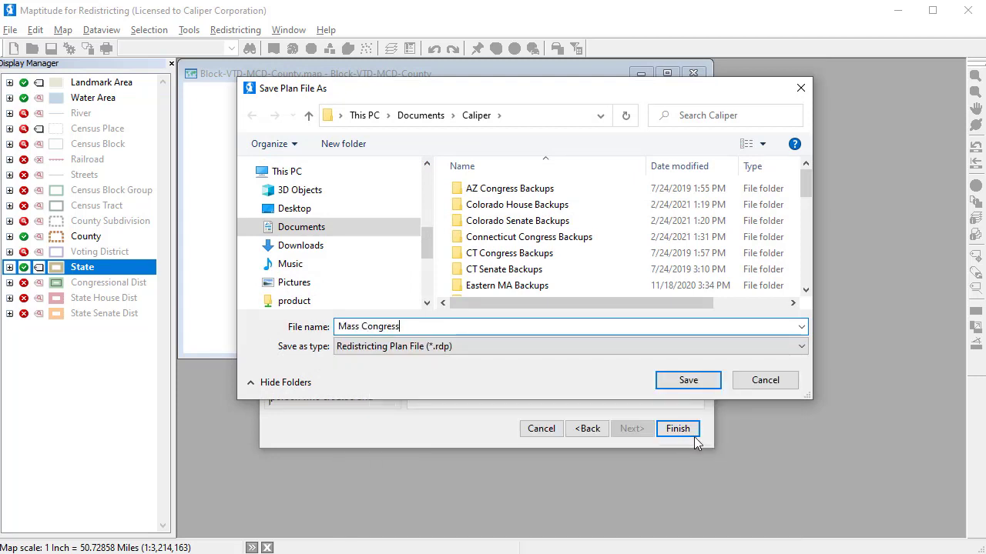
left_click(687, 381)
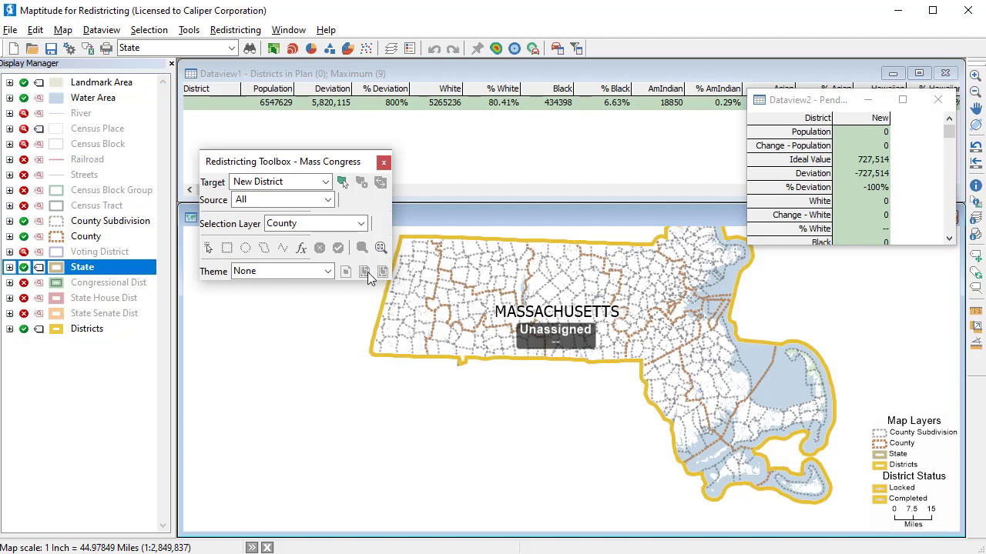
Assign Berkshire, Franklin and Hampshire counties to a new district of 360,671 people.
left_click(208, 248)
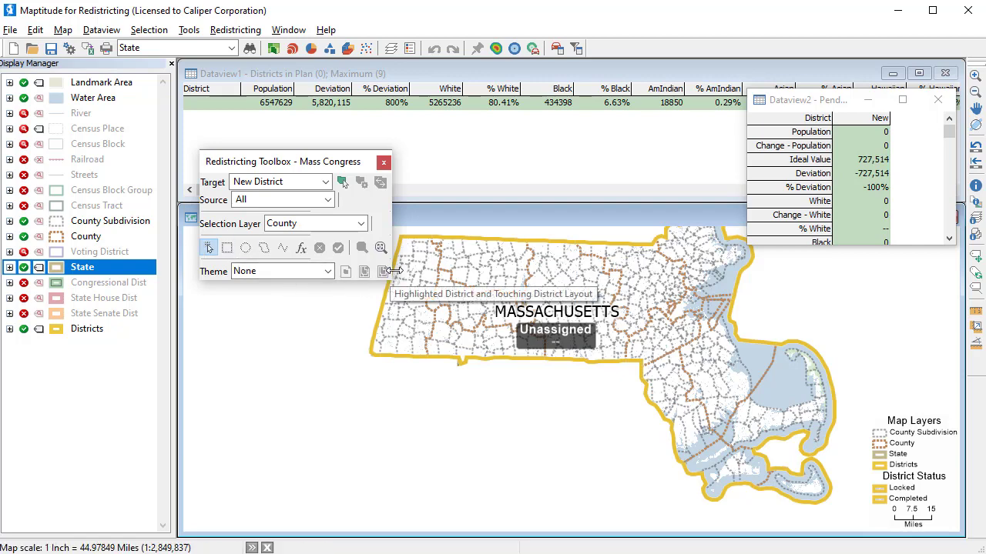
left_click(412, 271)
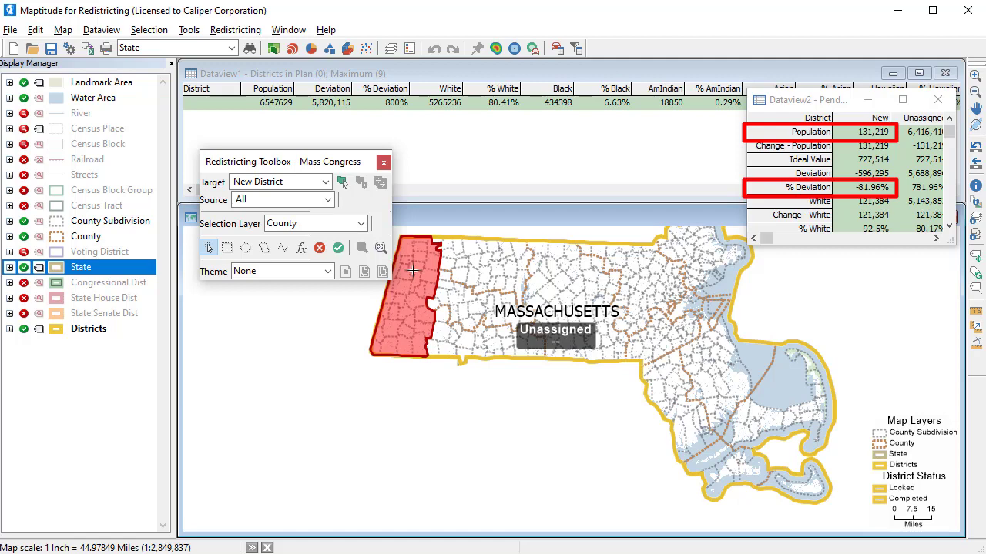
left_click(456, 264)
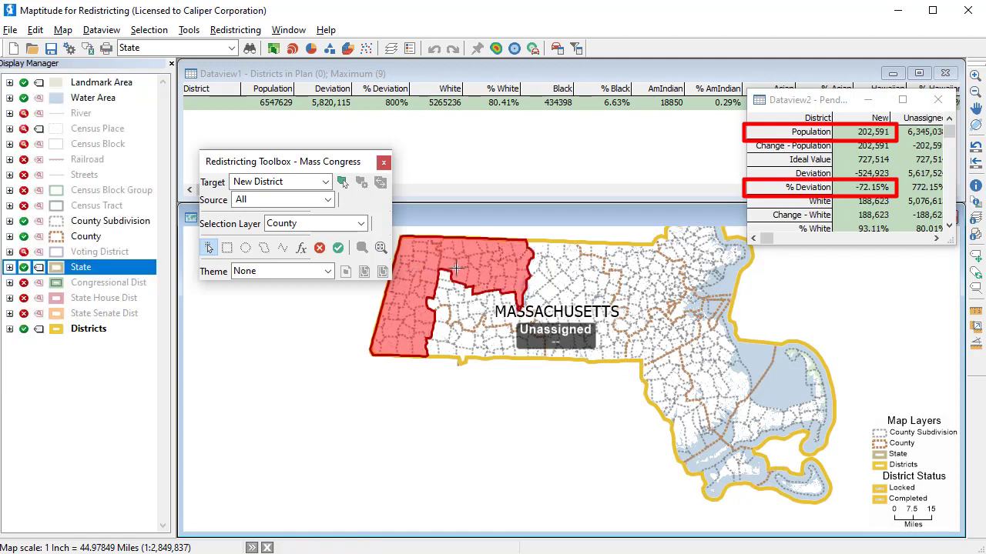
left_click(465, 302)
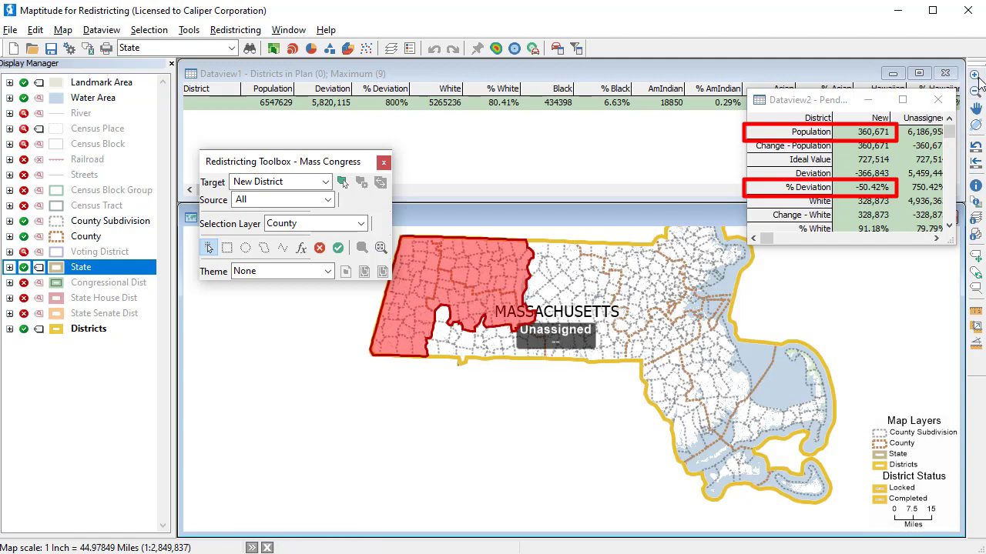
left_click(976, 80)
left_click_drag(400, 299, 523, 371)
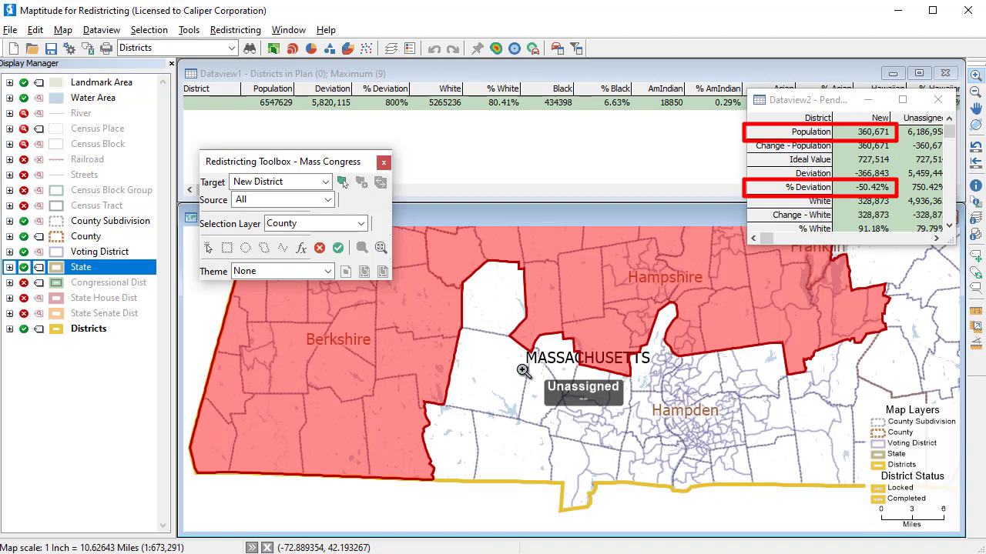
Add county subdivisions around Springfield and Hampden to the pending district.
left_click(361, 224)
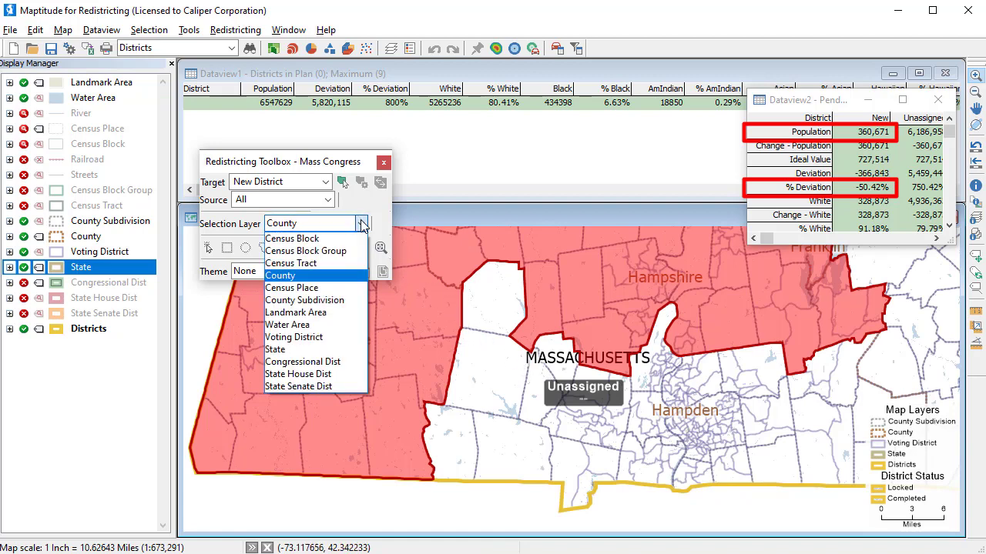
left_click(348, 300)
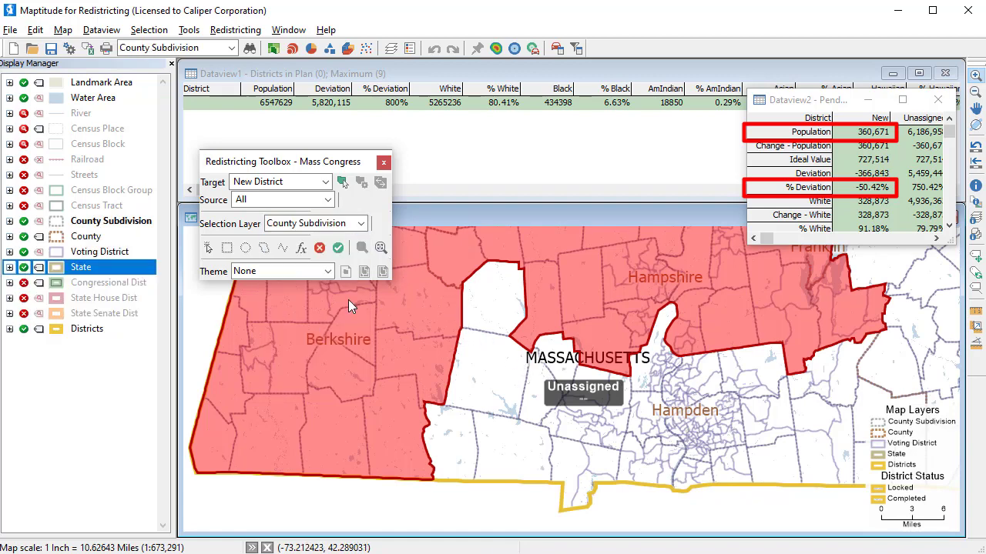
left_click(208, 247)
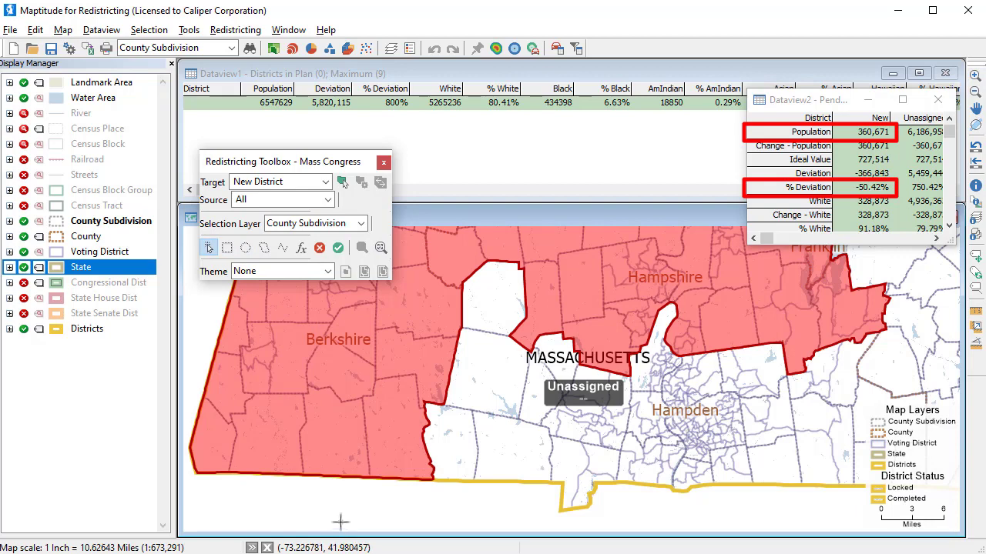
left_click_drag(340, 522, 715, 251)
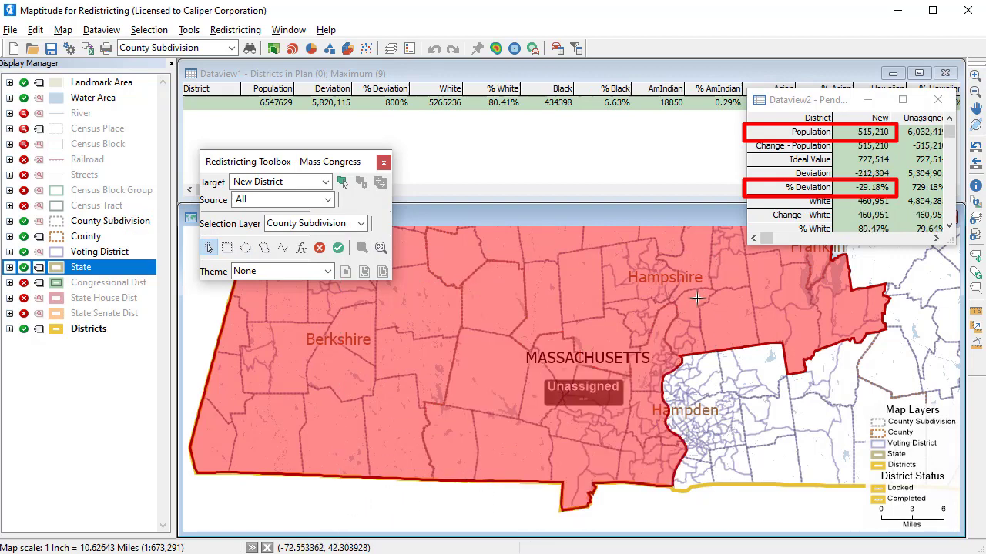
left_click(702, 382)
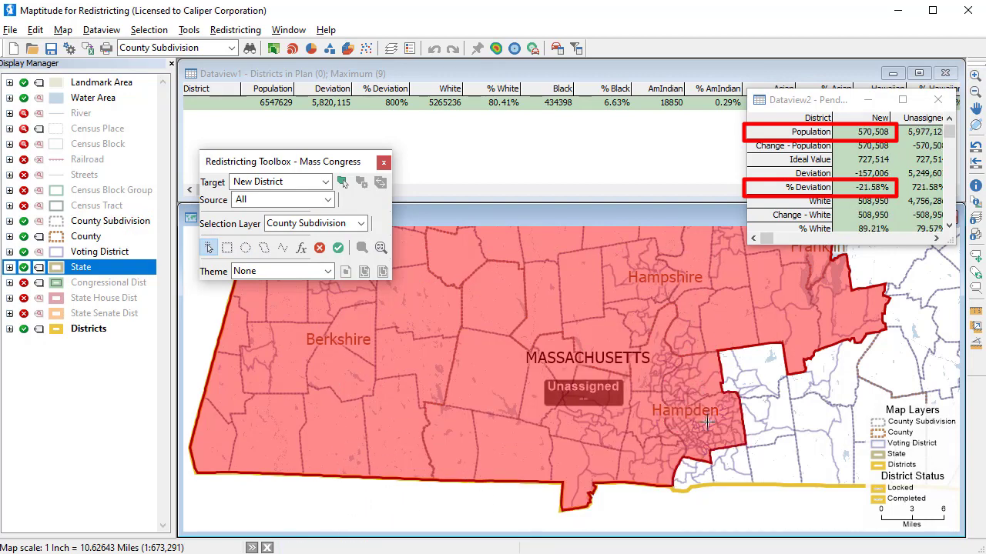
left_click(707, 422)
left_click(975, 76)
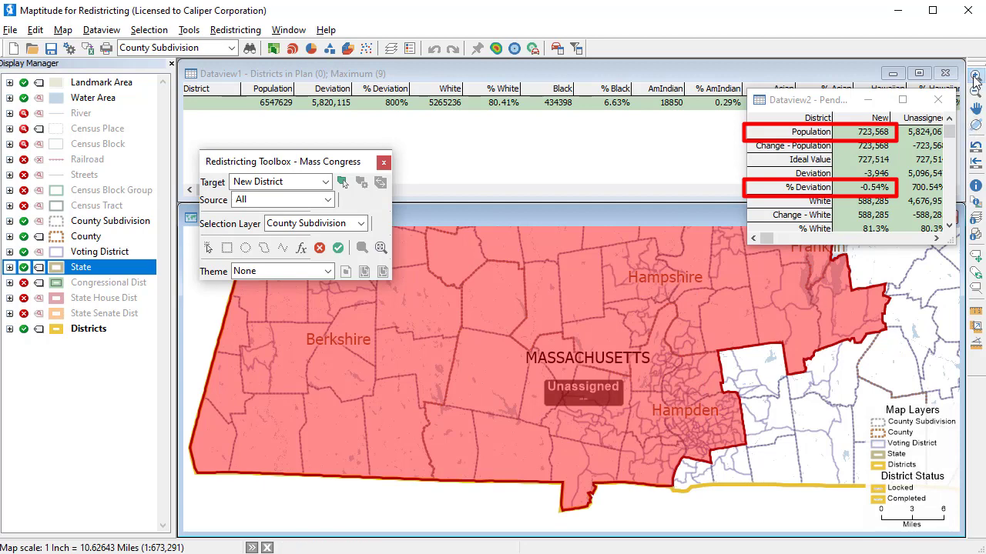
left_click_drag(655, 443, 705, 483)
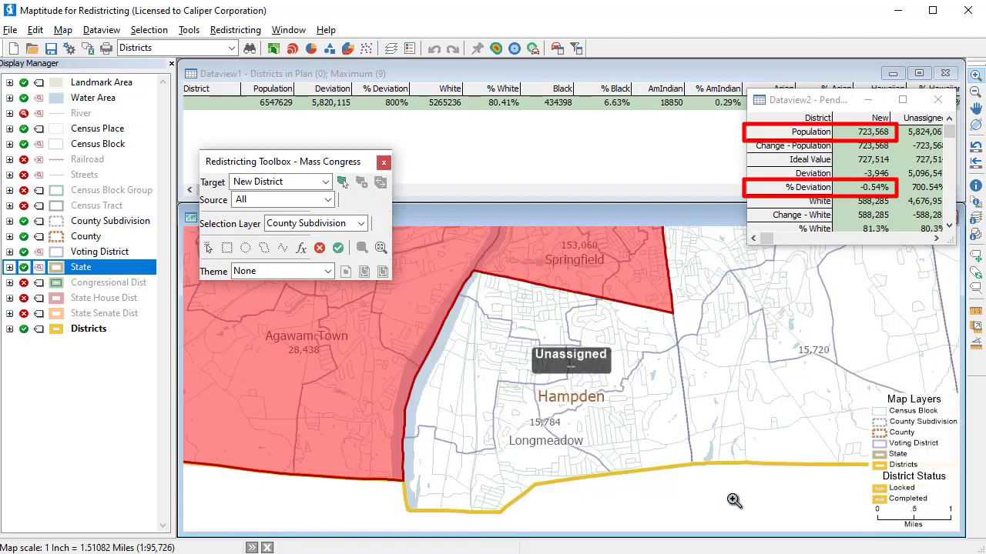
Add the voting district north of Hampden to the pending district.
left_click(359, 224)
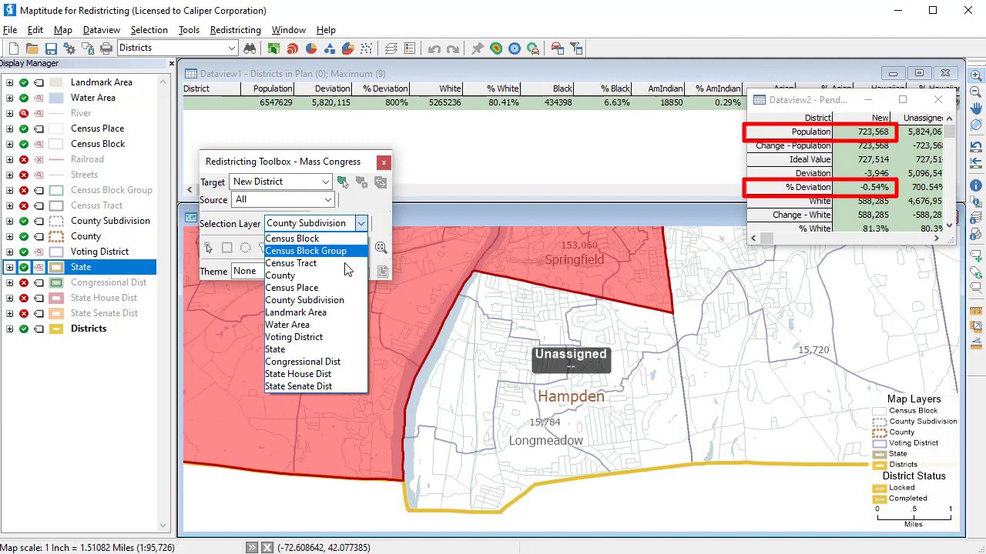
left_click(349, 338)
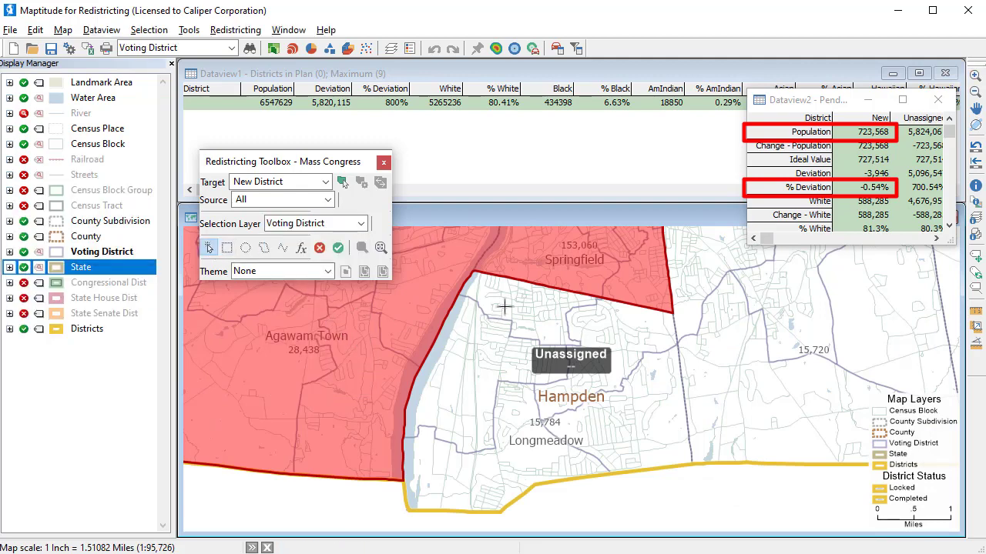
left_click(504, 307)
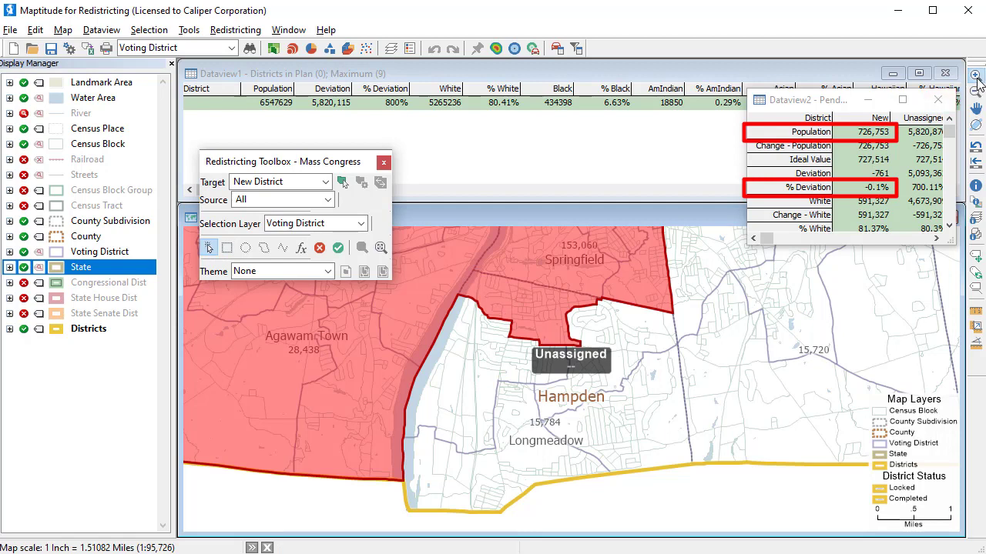
left_click(977, 79)
left_click_drag(456, 295, 543, 365)
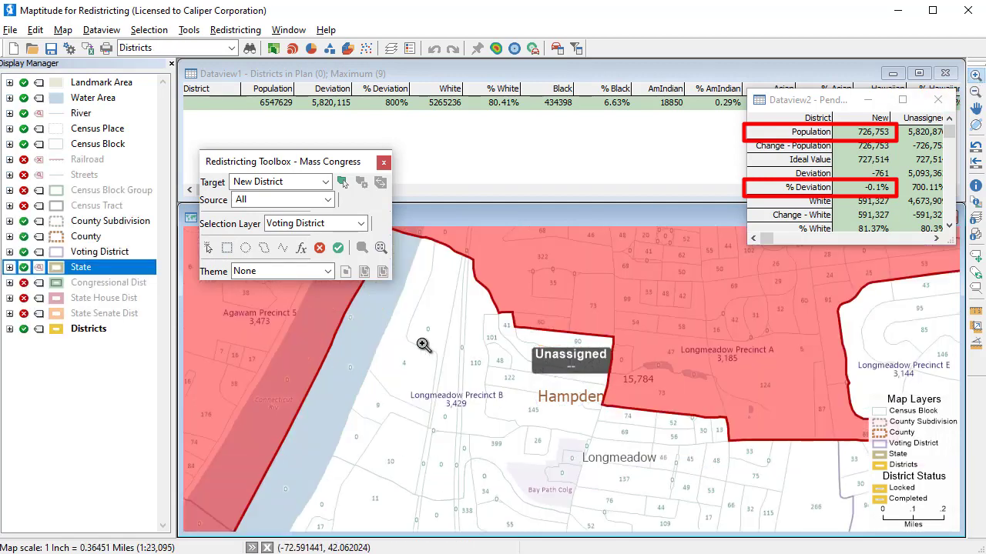
Add census blocks near Longmeadow until deviation hits 0% at 727,514, then commit.
left_click(275, 223)
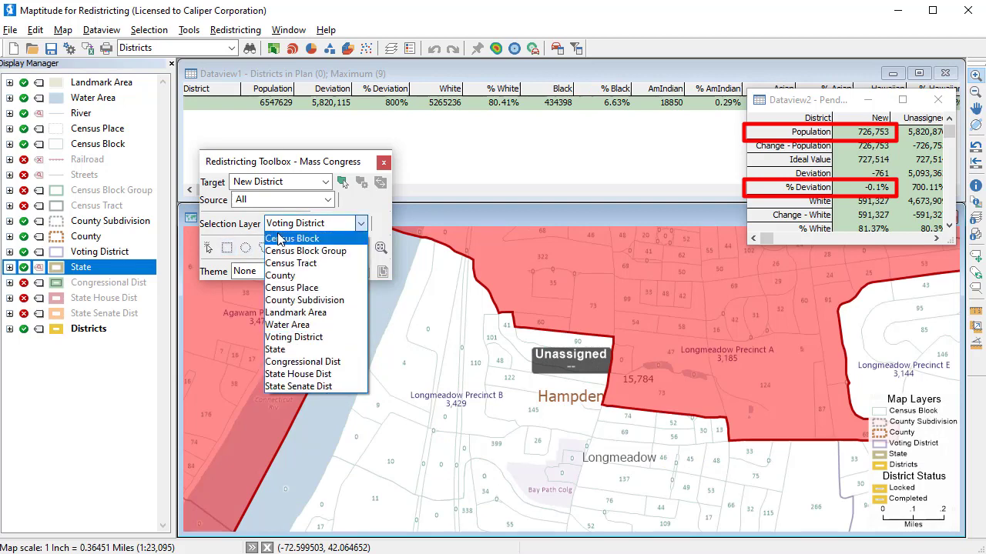
left_click(279, 239)
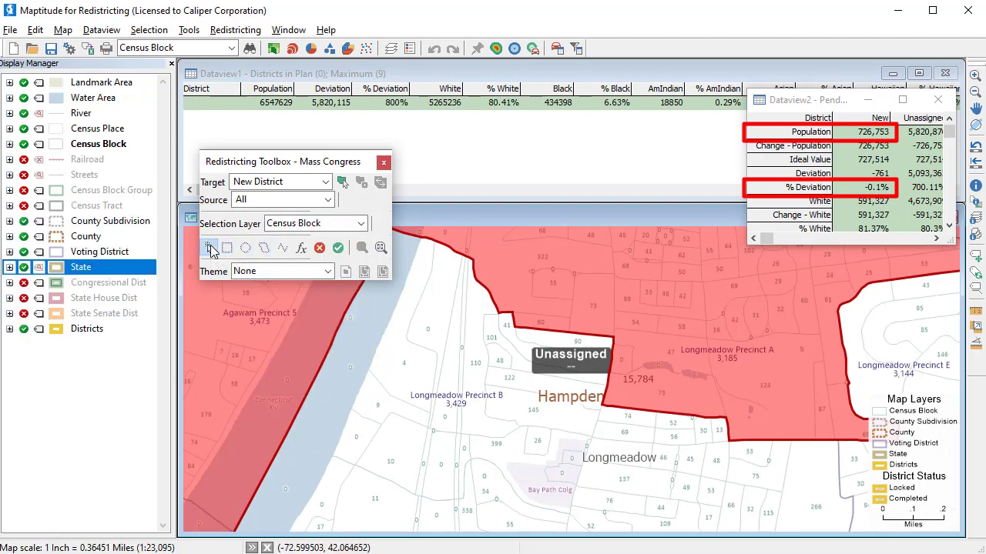
left_click(209, 248)
left_click(490, 320)
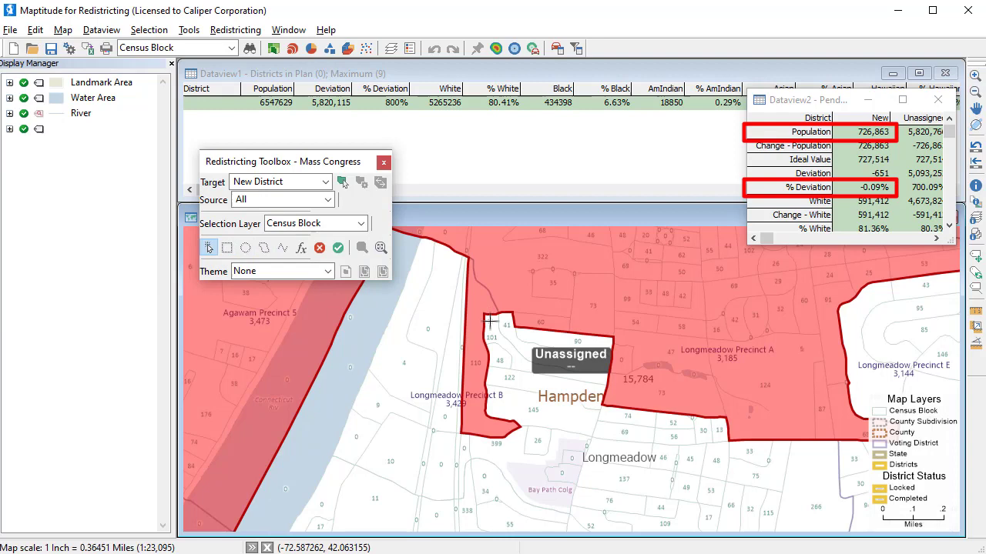
left_click(523, 341)
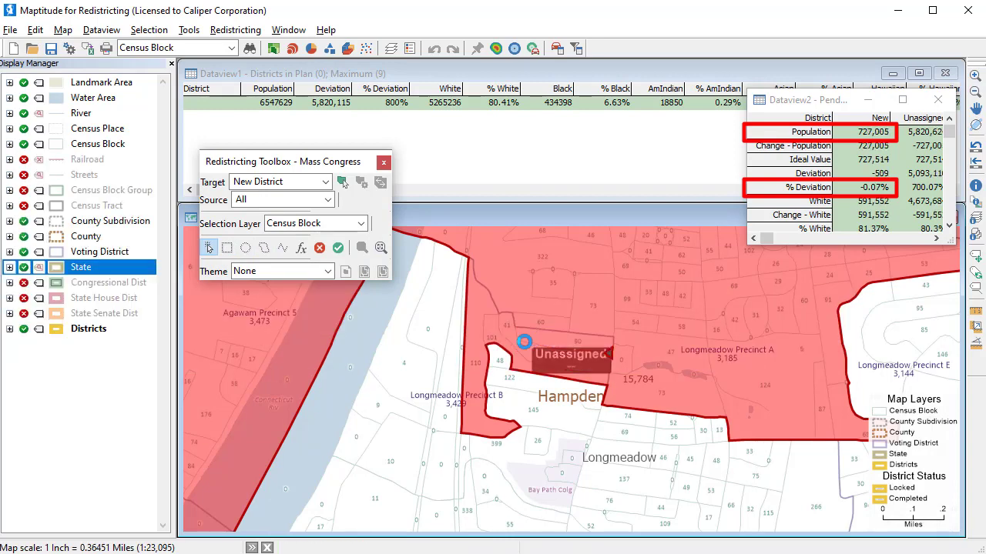
left_click(501, 355)
left_click(544, 391)
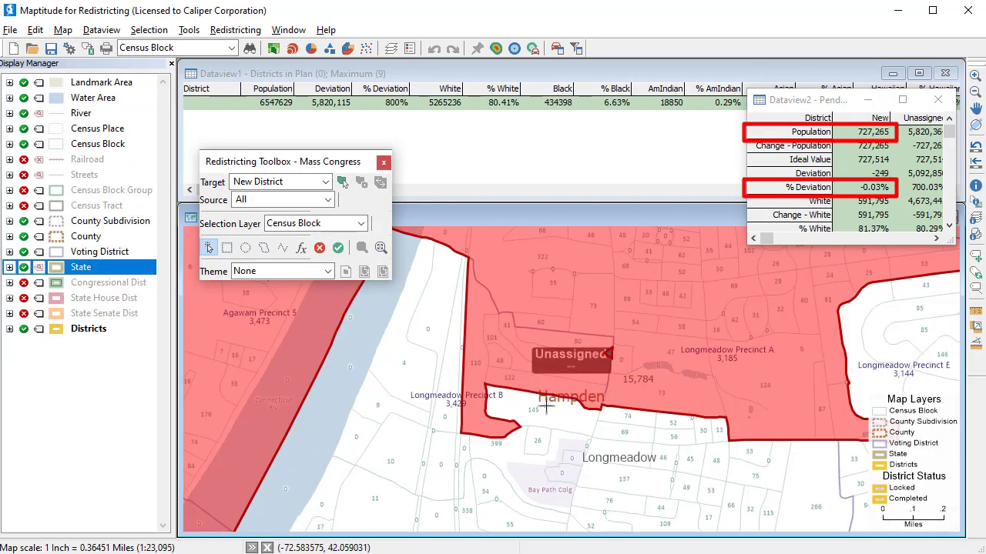
left_click(546, 406)
left_click(614, 419)
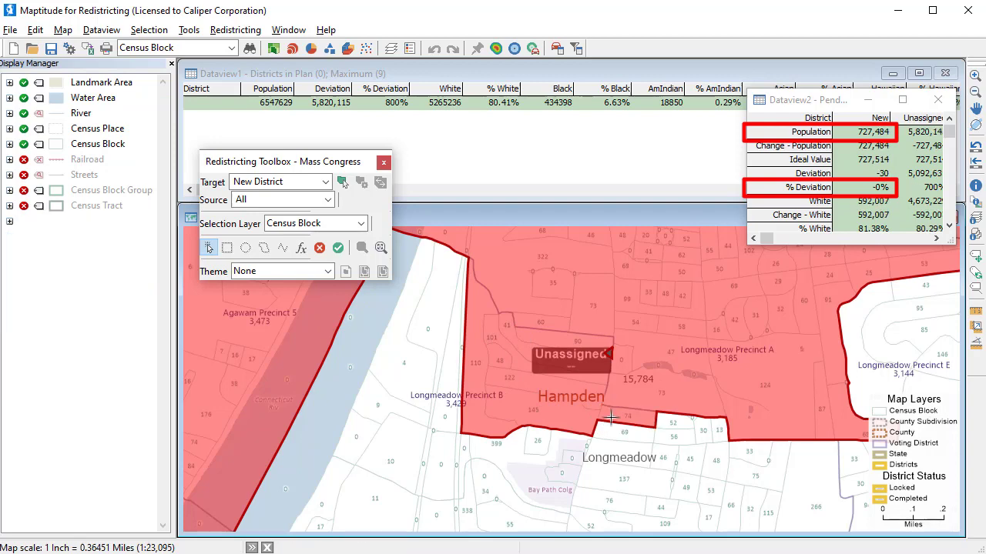
left_click(703, 430)
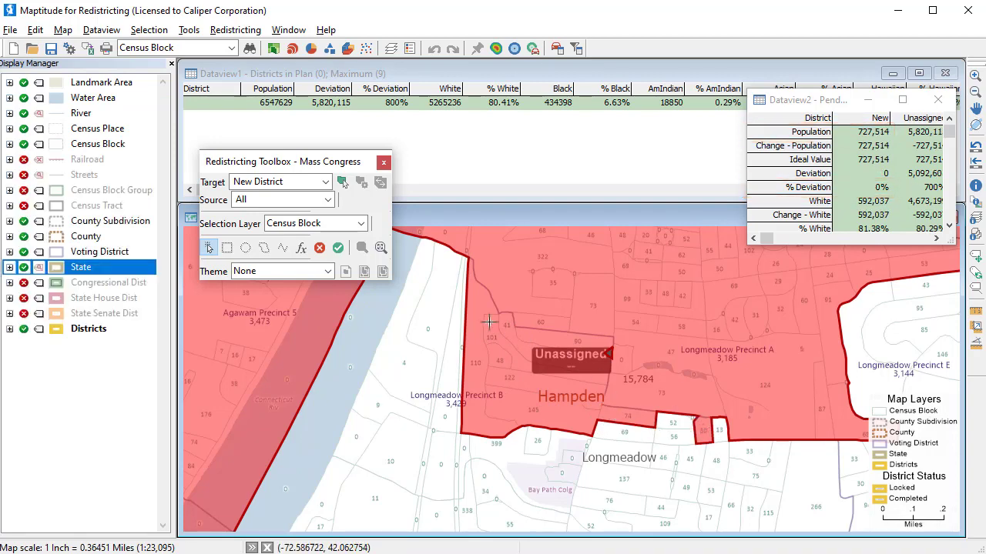
left_click(338, 248)
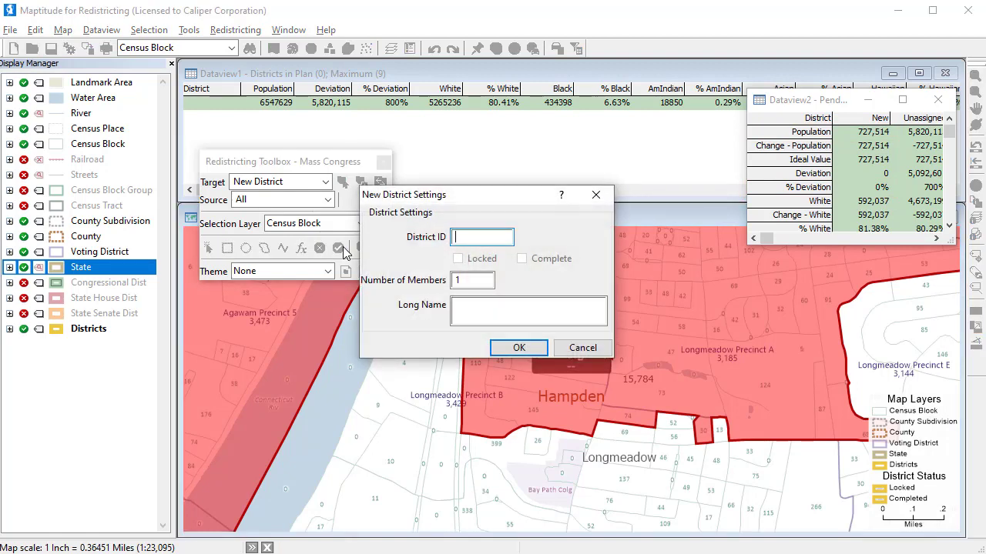
Create district 1, fold in the tiny leftover block near Longmeadow, and zoom to it.
type("1")
left_click(519, 348)
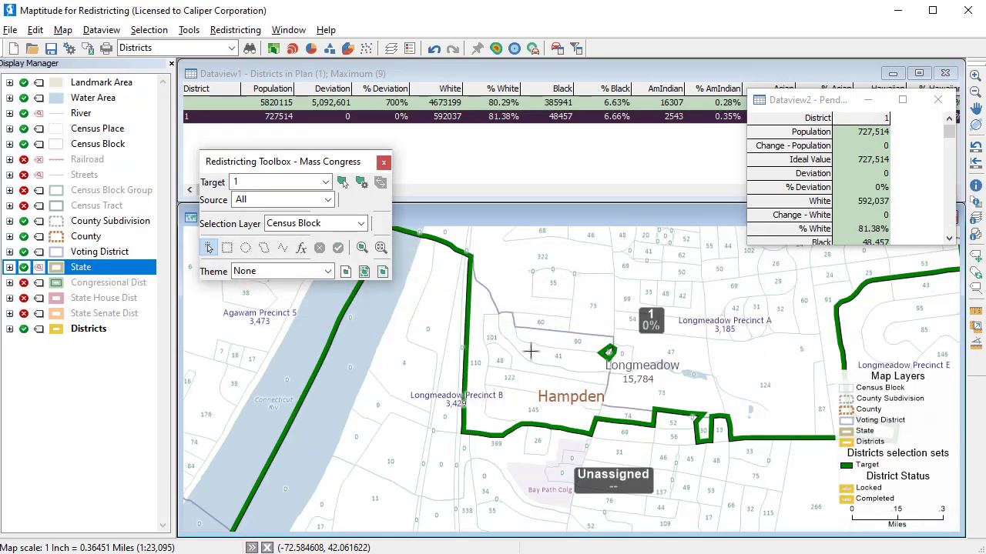
left_click(608, 352)
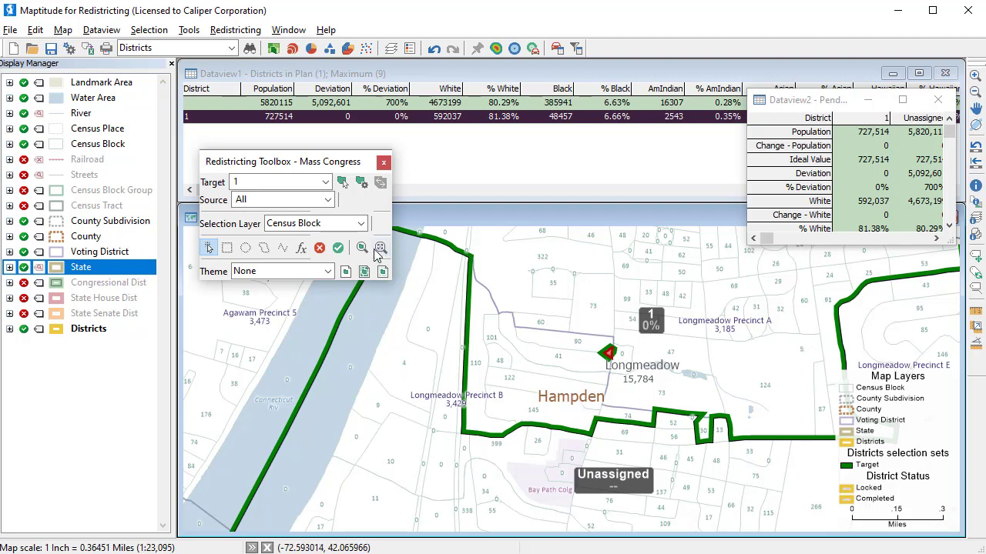
left_click(340, 251)
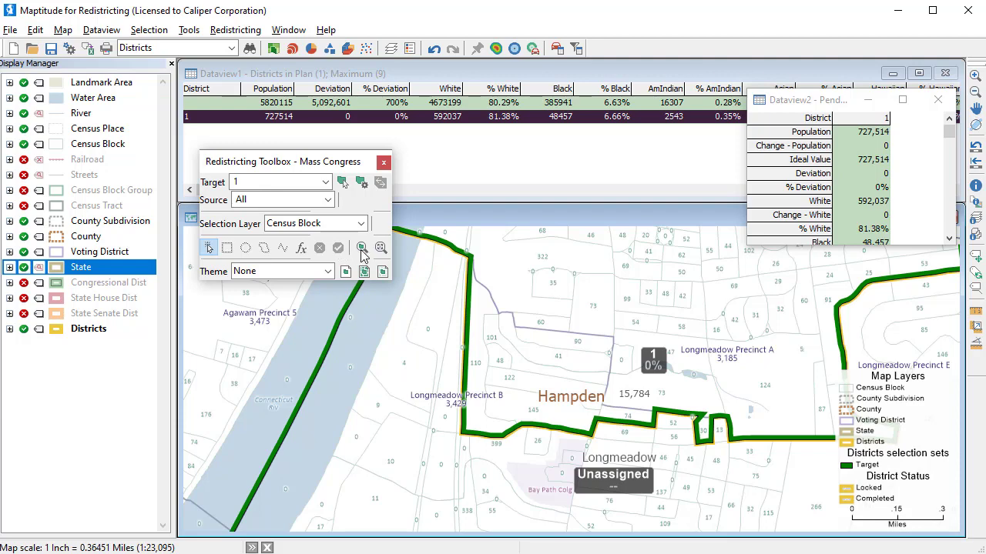
left_click(362, 250)
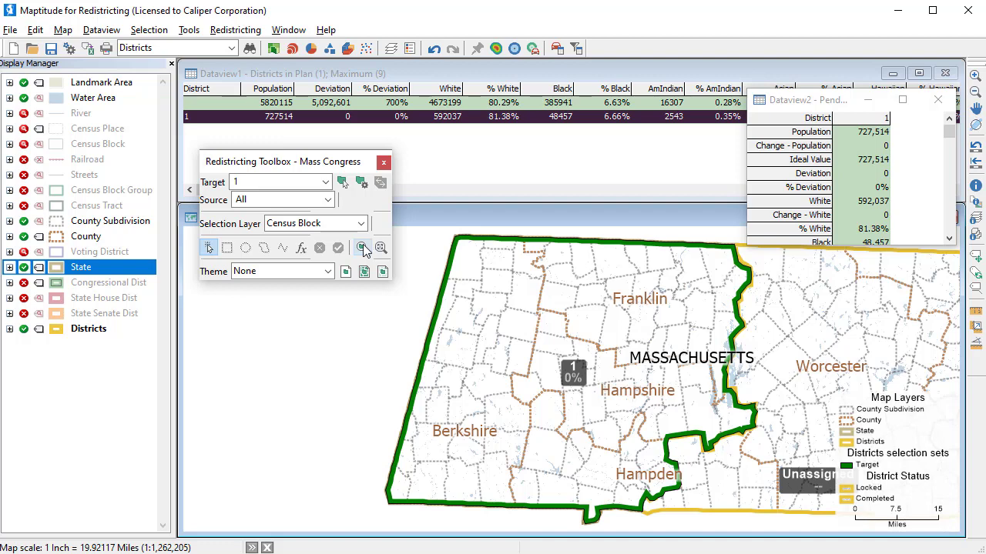
Build the remaining districts from Unassigned areas into new districts, then reset Source to All.
left_click(326, 182)
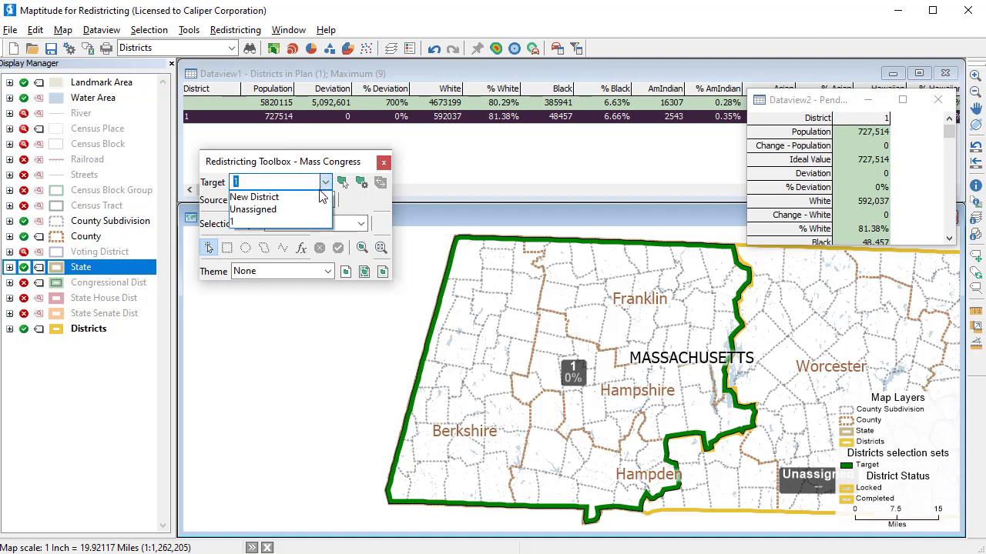
left_click(321, 197)
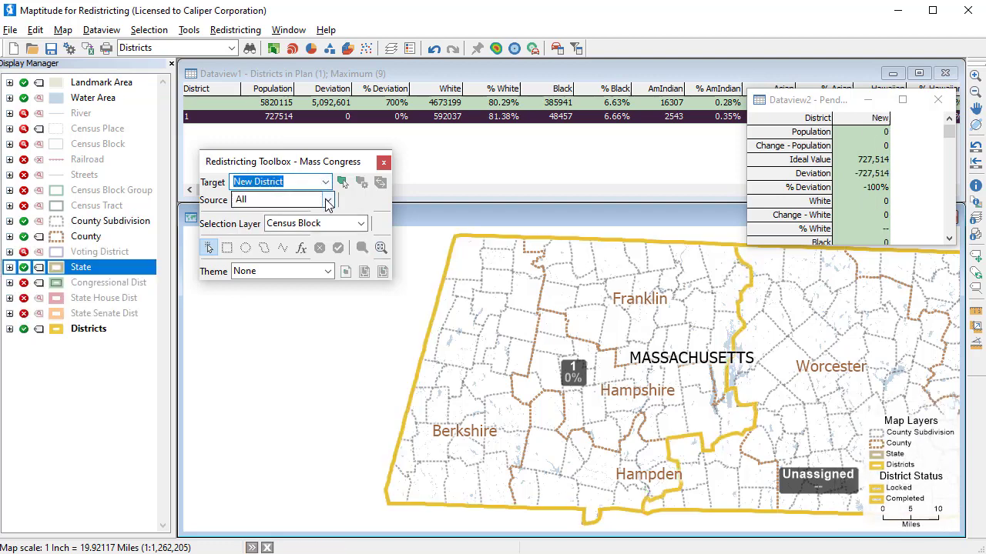
left_click(327, 200)
left_click(323, 225)
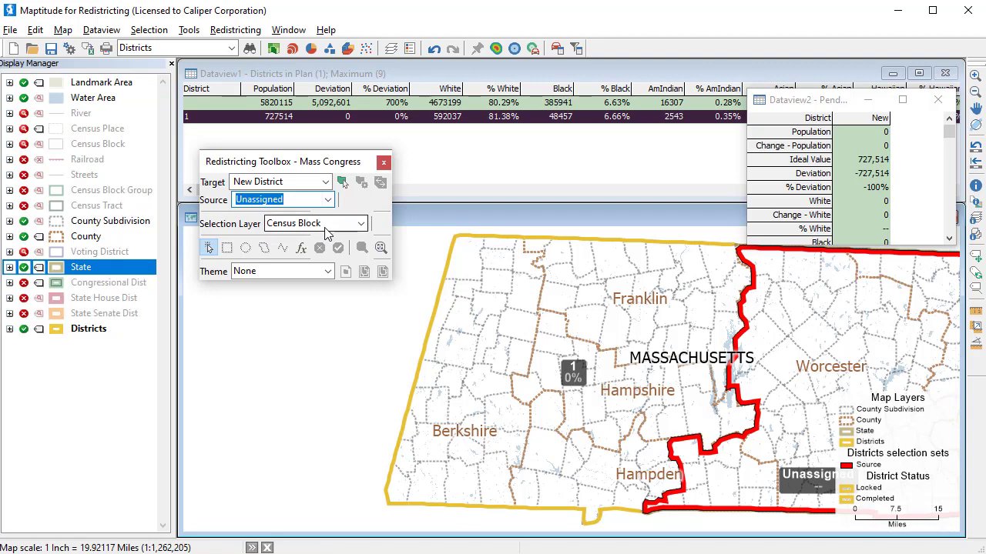
key("Up")
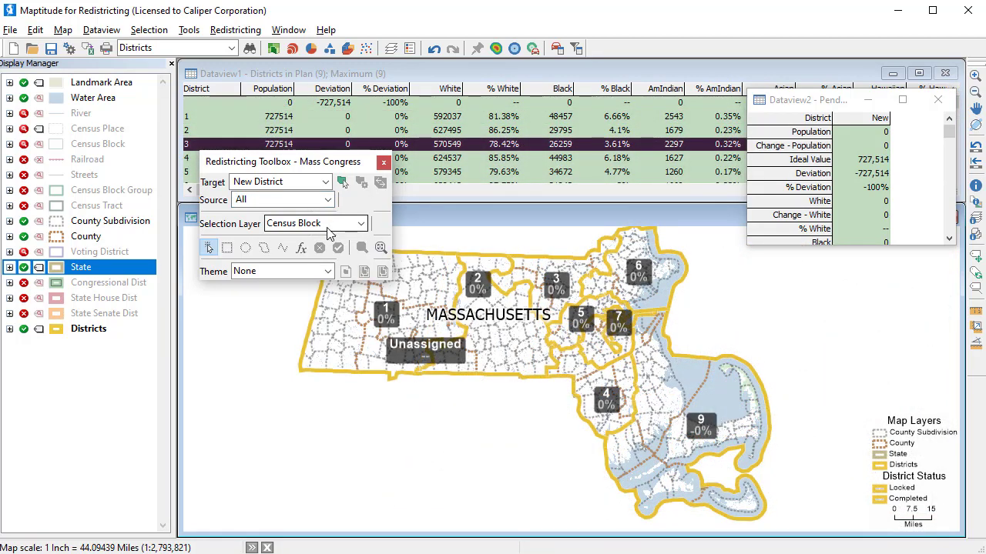
Find unassigned areas and zoom to Unassigned Area #1 near Chicopee.
left_click(232, 35)
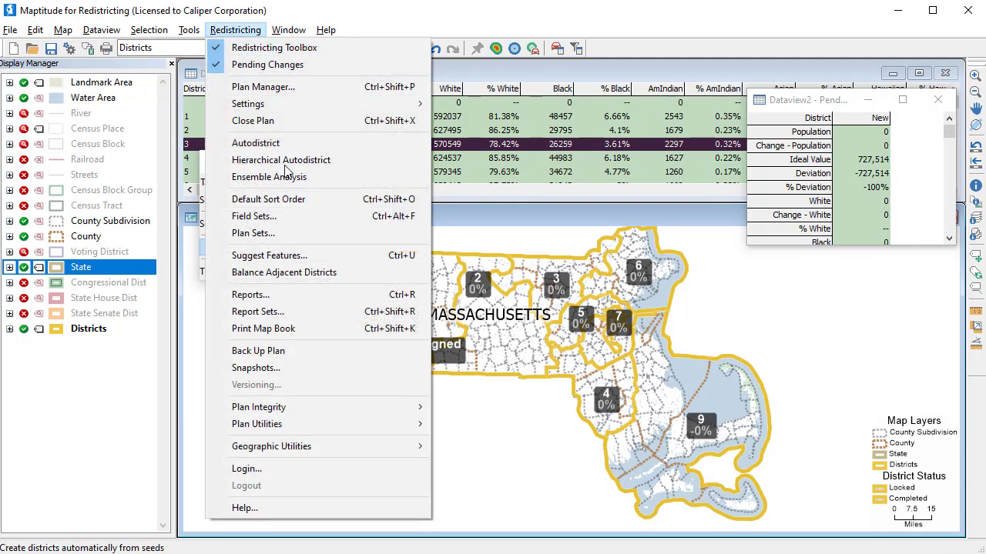
mouse_move(332, 409)
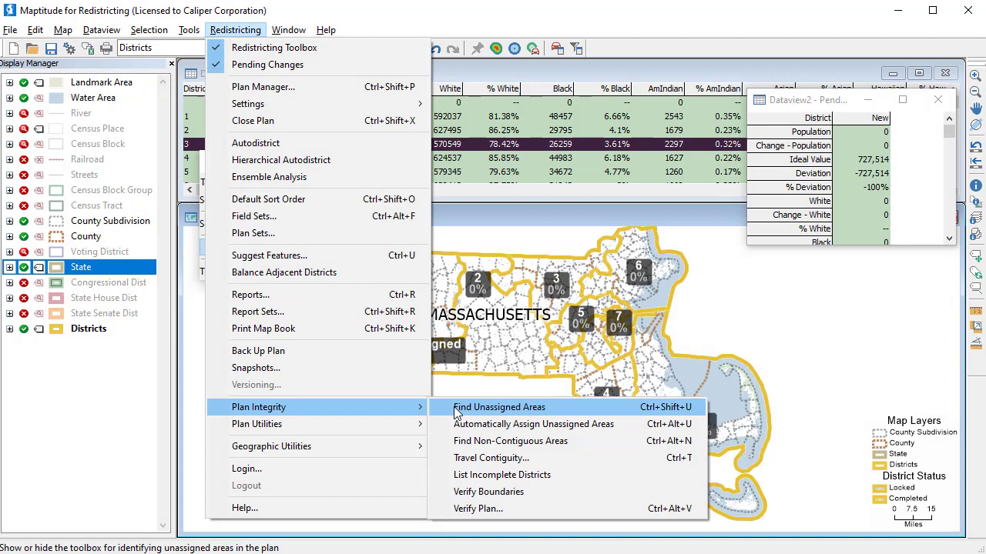
left_click(472, 412)
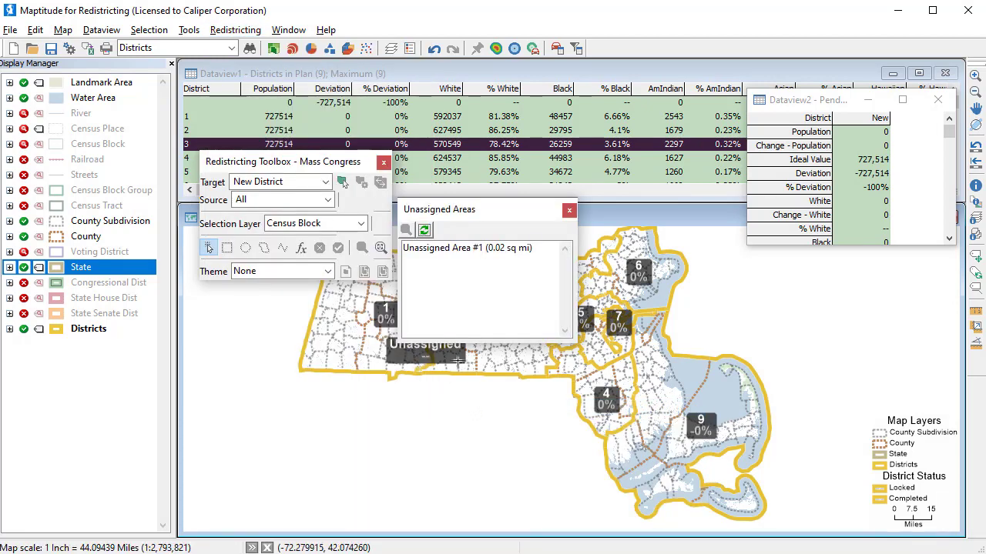
left_click(453, 254)
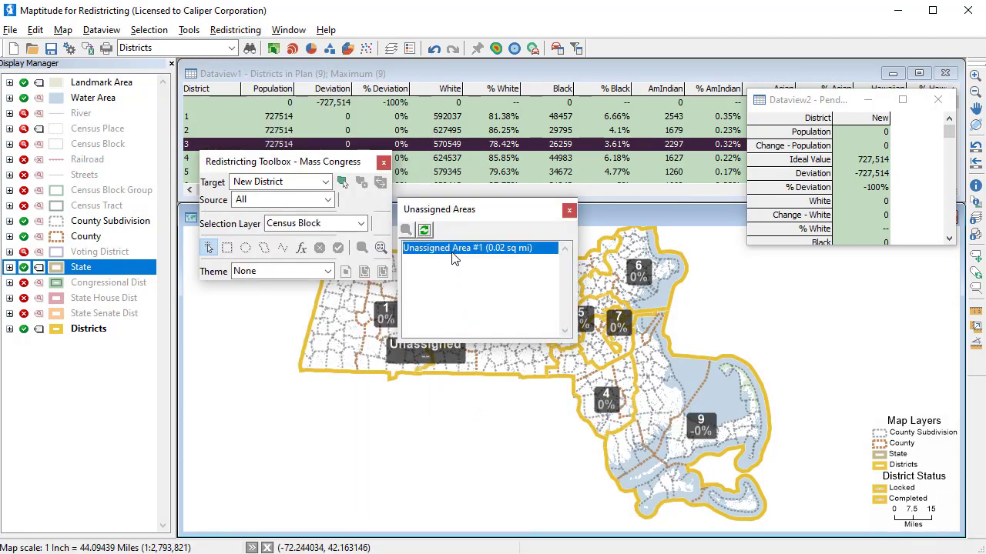
left_click(405, 231)
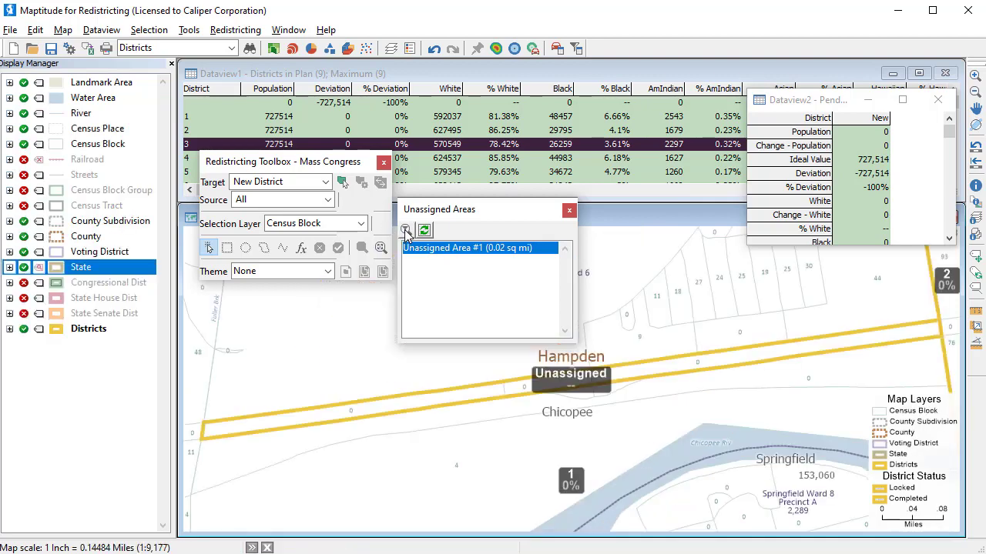
Circle-select the unassigned strip into district 1 and confirm no unassigned areas remain.
left_click(325, 182)
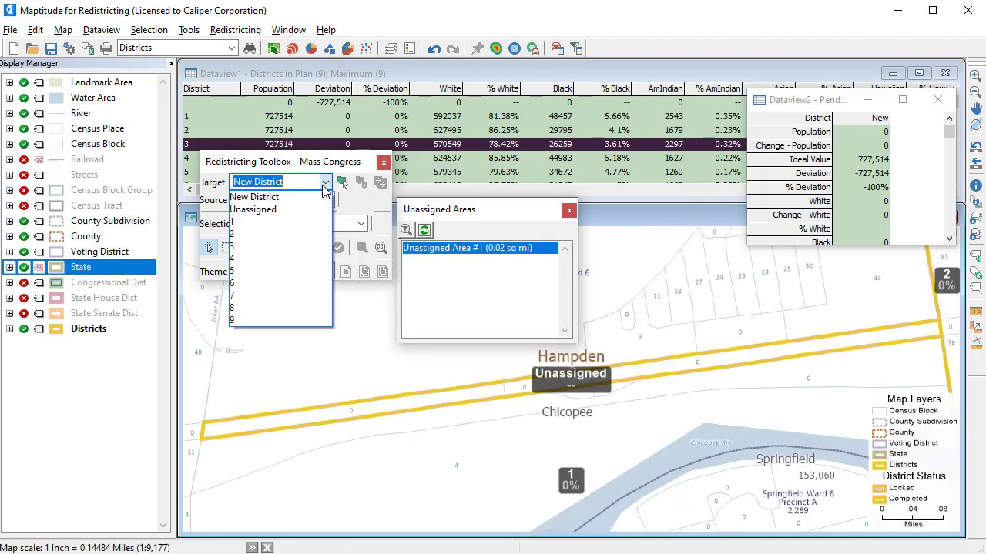
left_click(319, 223)
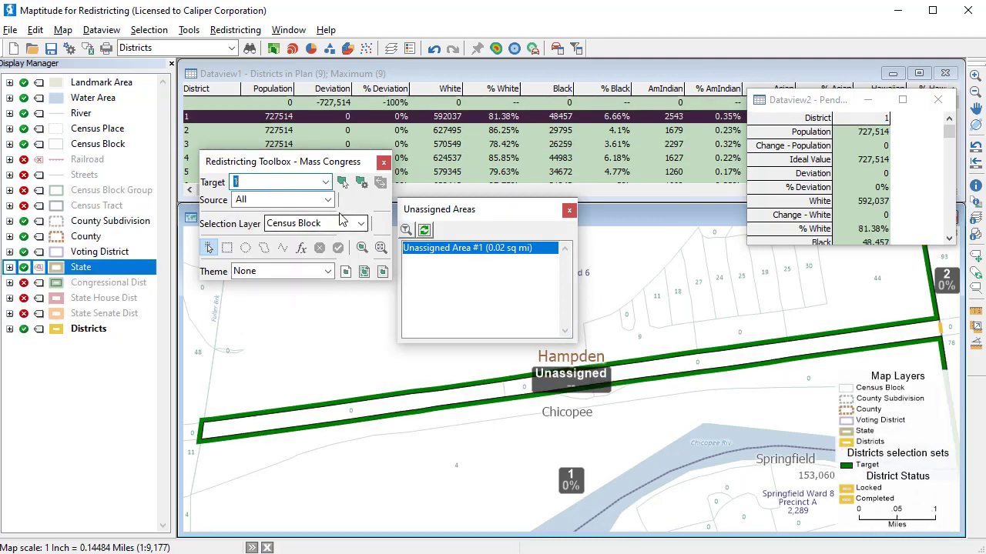
left_click(328, 199)
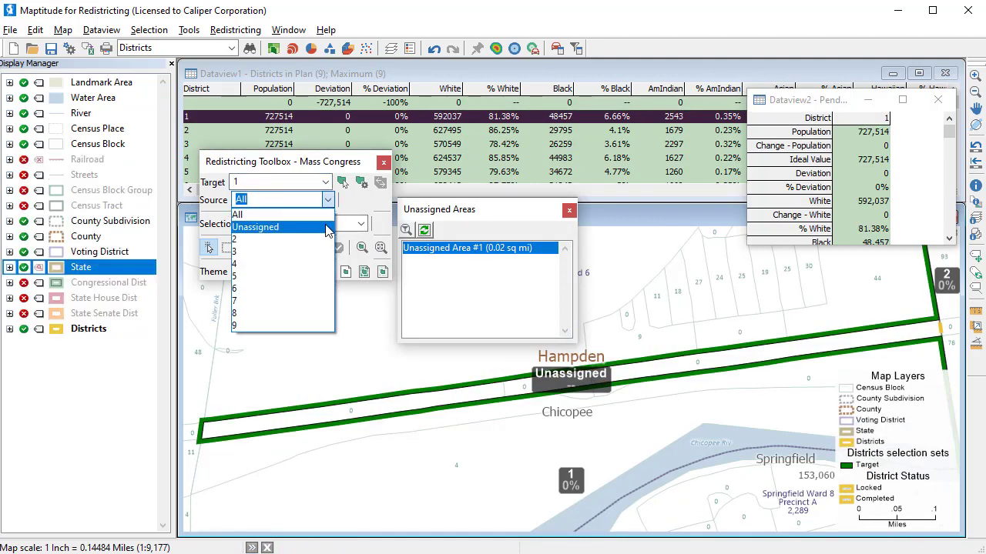
left_click(328, 229)
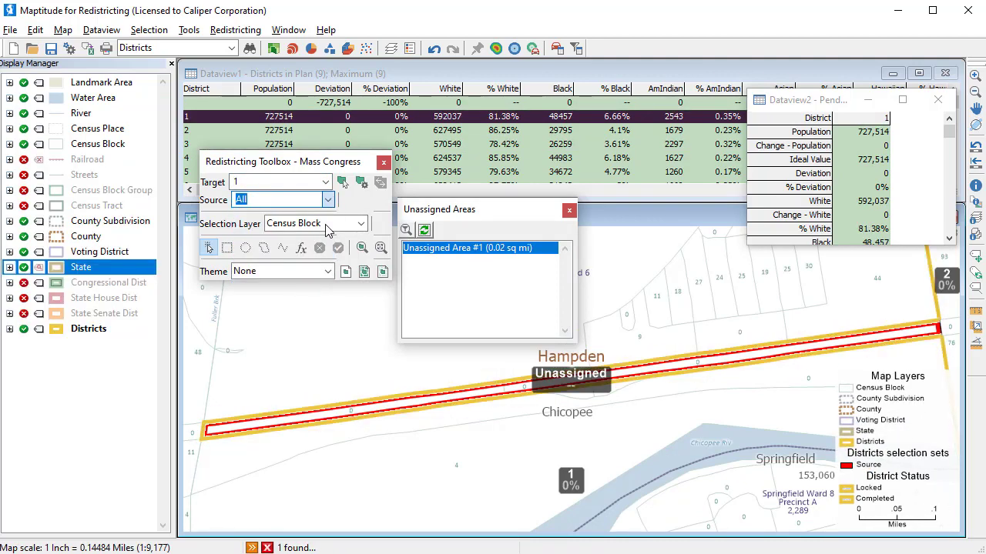
left_click(247, 253)
left_click_drag(561, 362, 185, 388)
left_click_drag(182, 456, 183, 459)
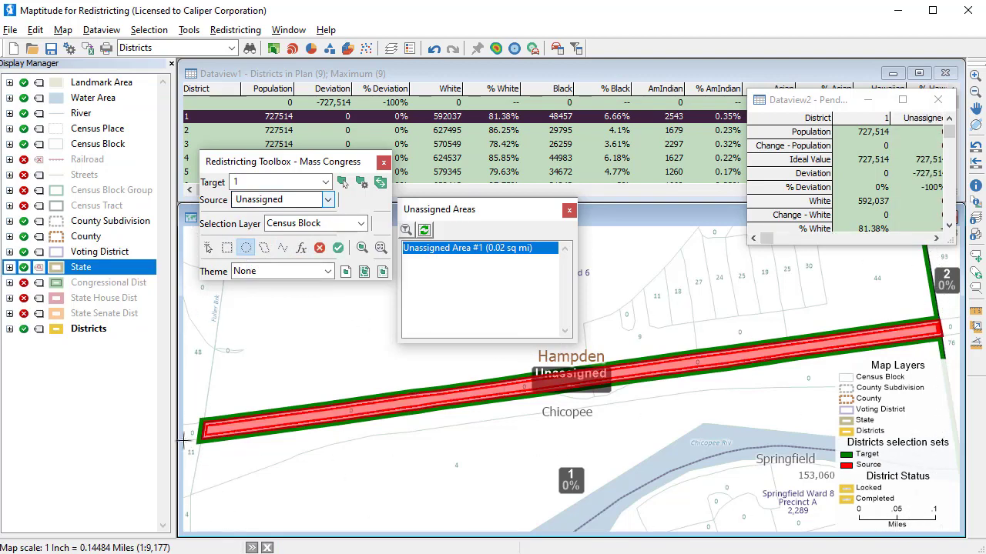
left_click(339, 248)
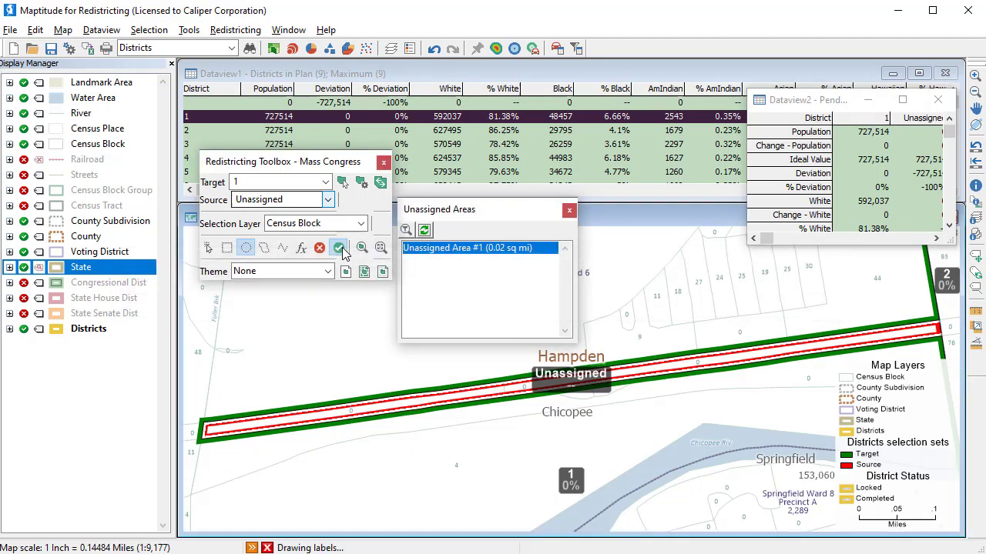
left_click(424, 231)
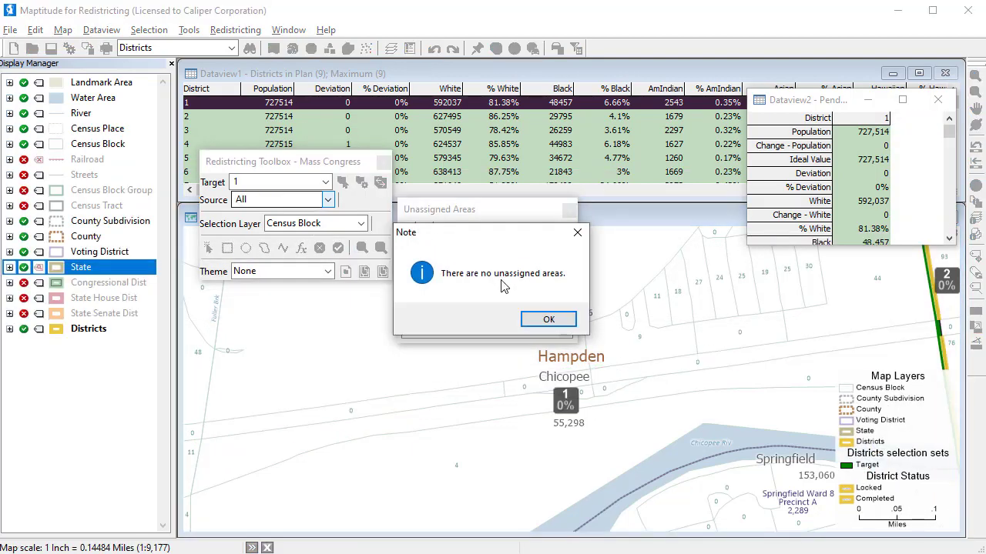
left_click(547, 319)
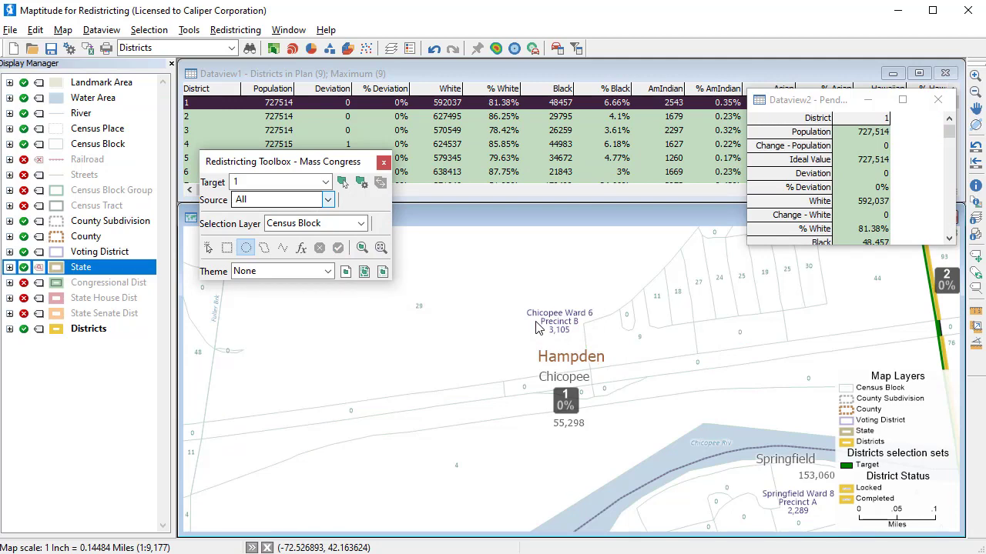
Find non-contiguous areas and zoom to district 7's detached 0.003 sq mi piece.
left_click(222, 29)
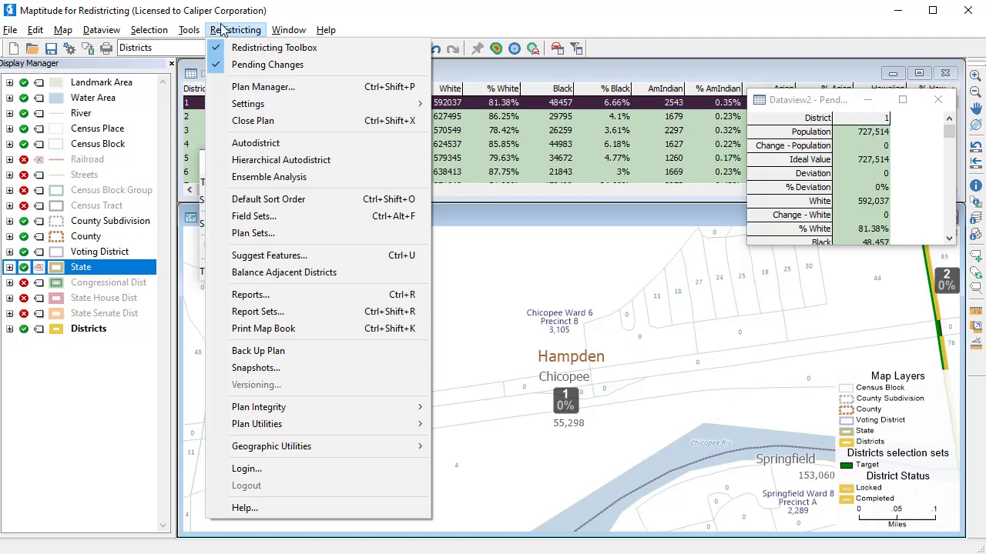
mouse_move(360, 411)
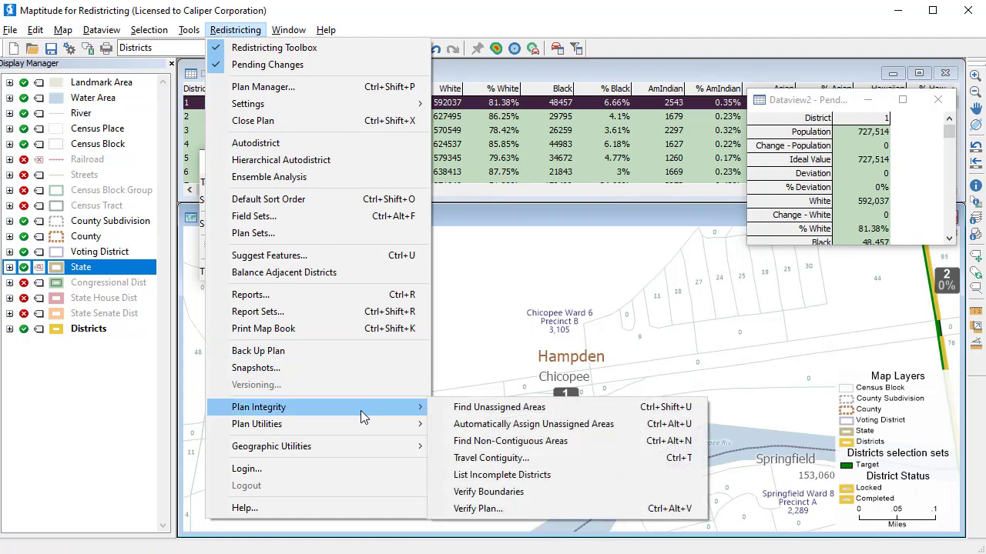
left_click(482, 441)
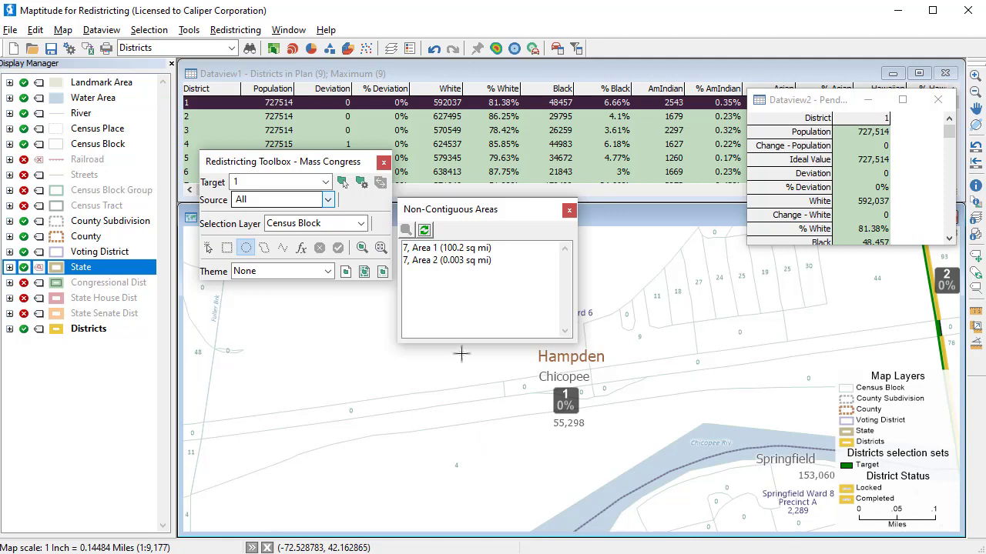
left_click(458, 262)
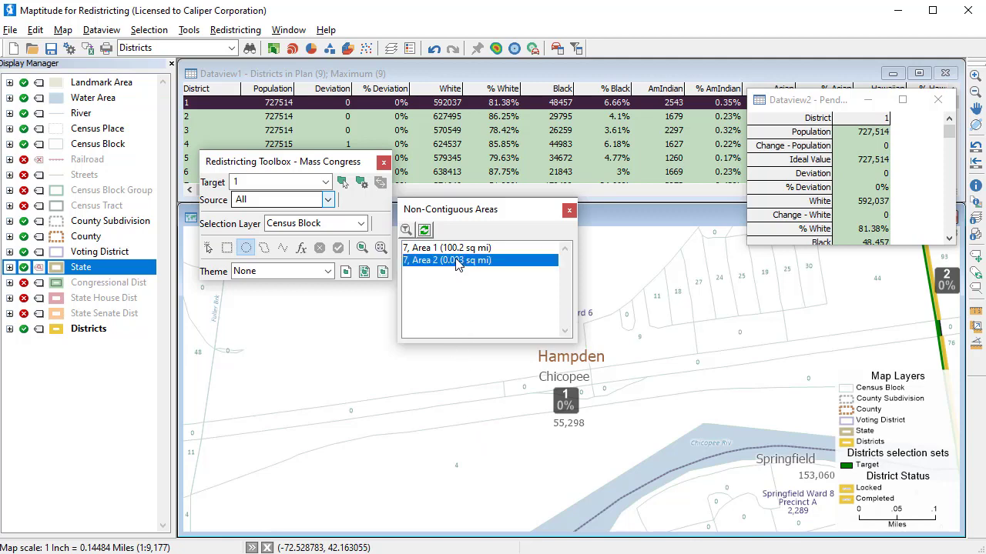
left_click(405, 231)
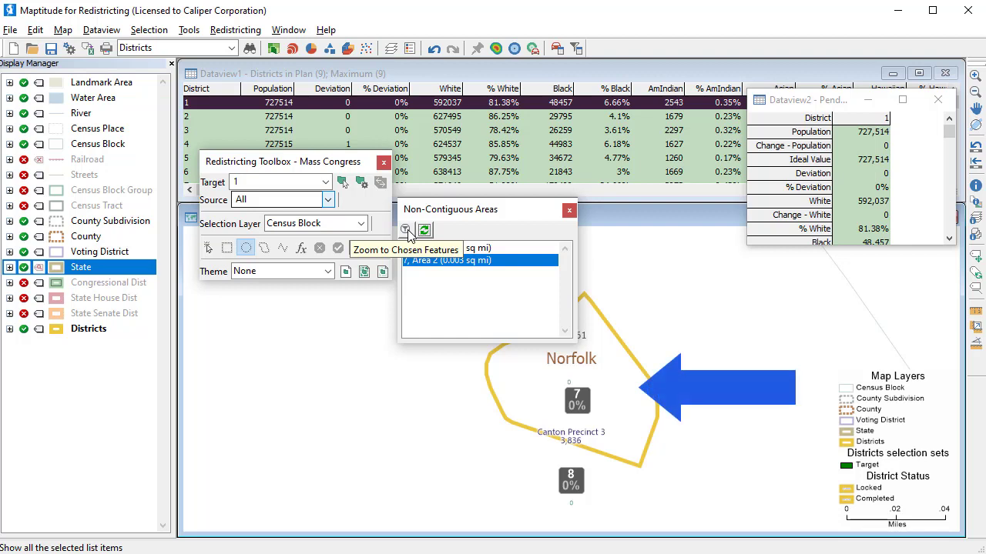
Move the detached piece from district 7 into district 8 and confirm contiguity.
left_click(325, 183)
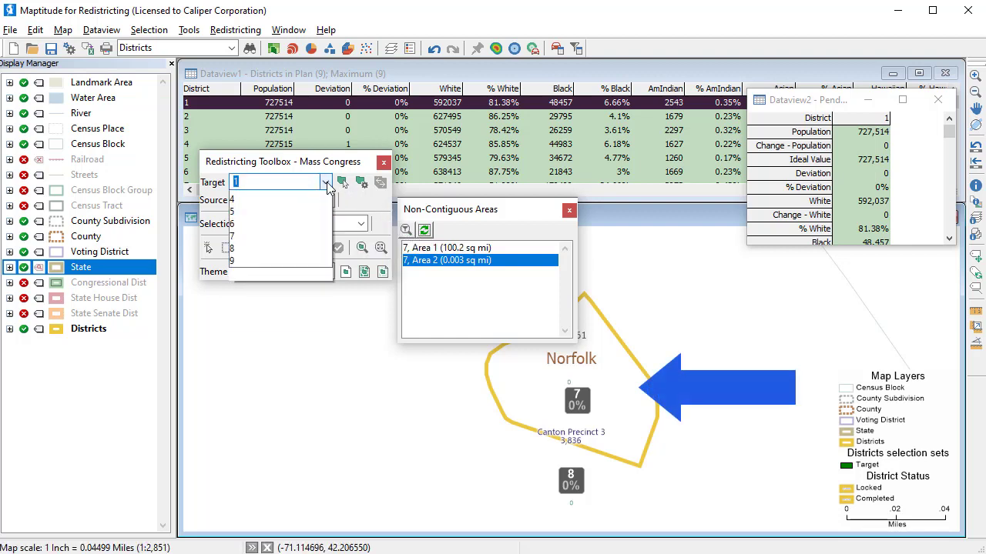
left_click(302, 308)
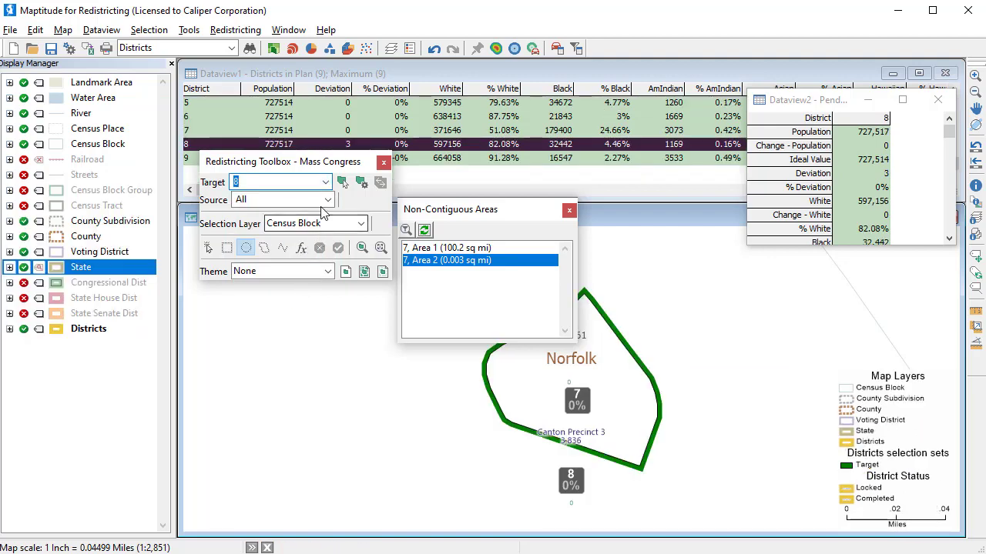
left_click(327, 200)
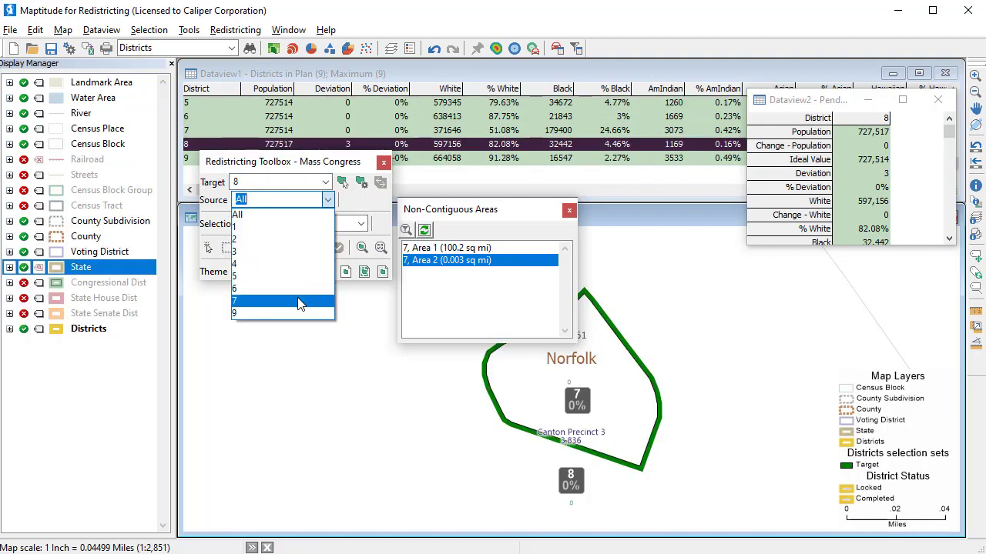
left_click(297, 301)
left_click(208, 247)
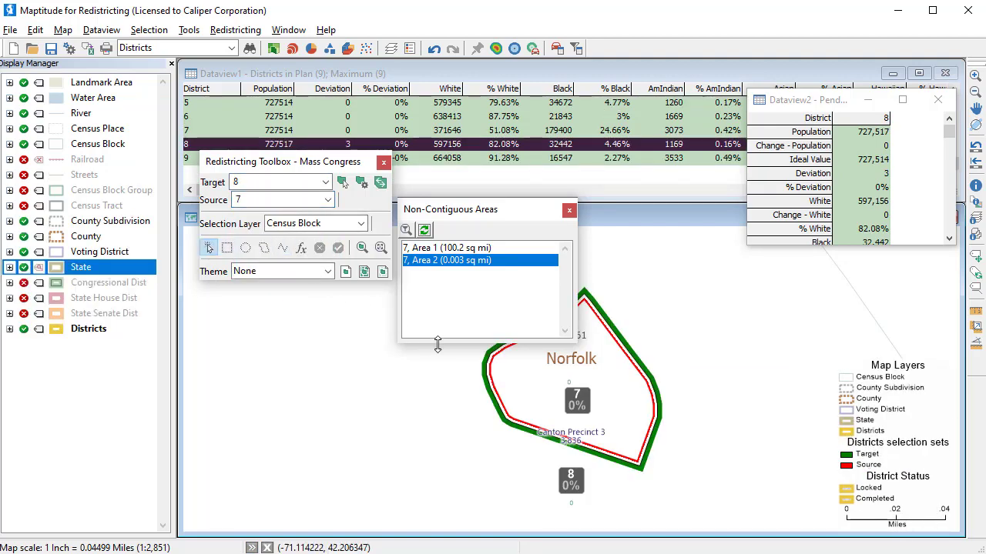
left_click(535, 389)
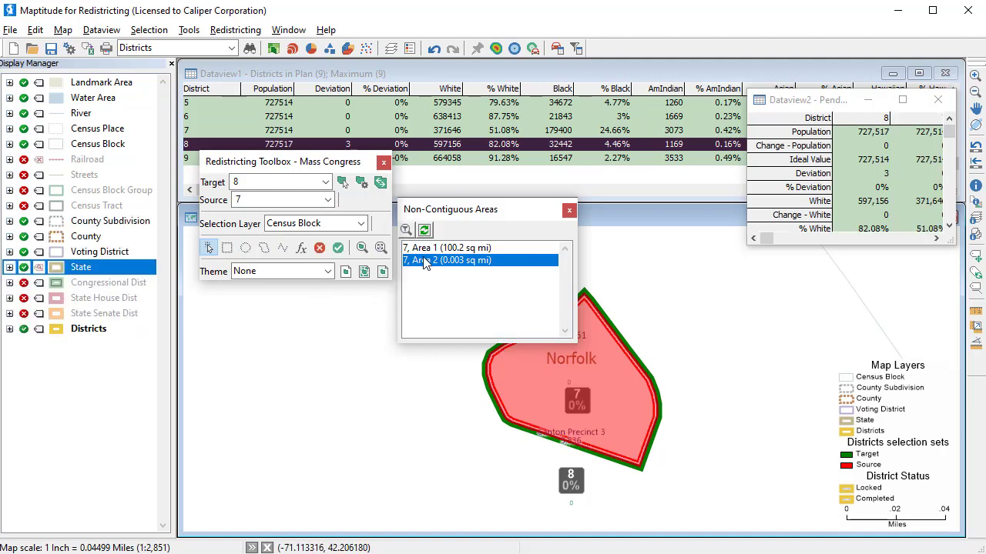
left_click(338, 247)
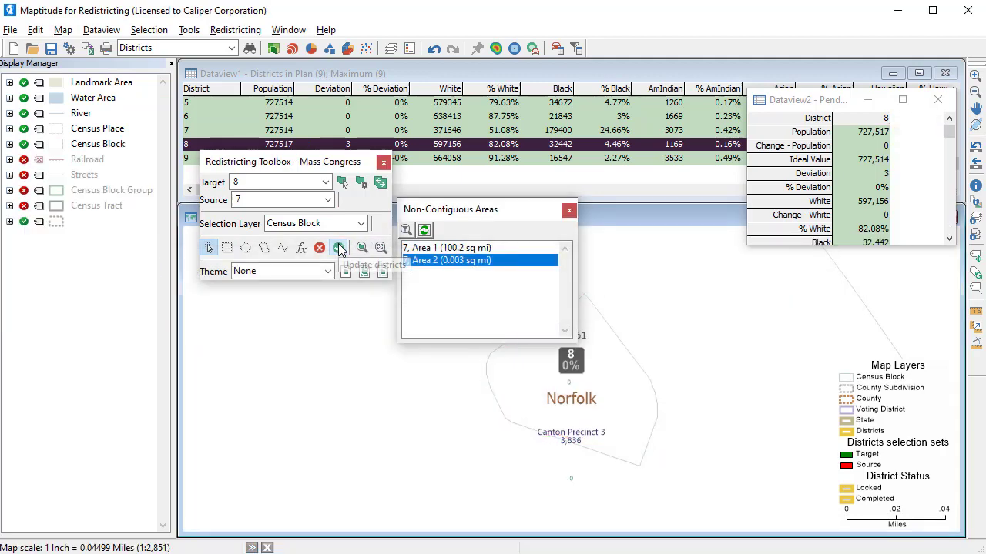
left_click(424, 231)
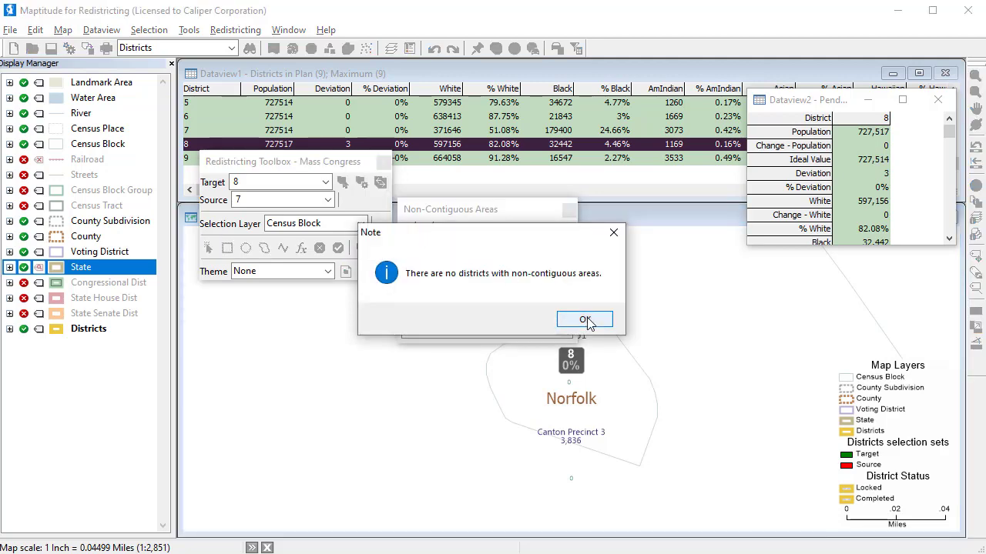
left_click(584, 319)
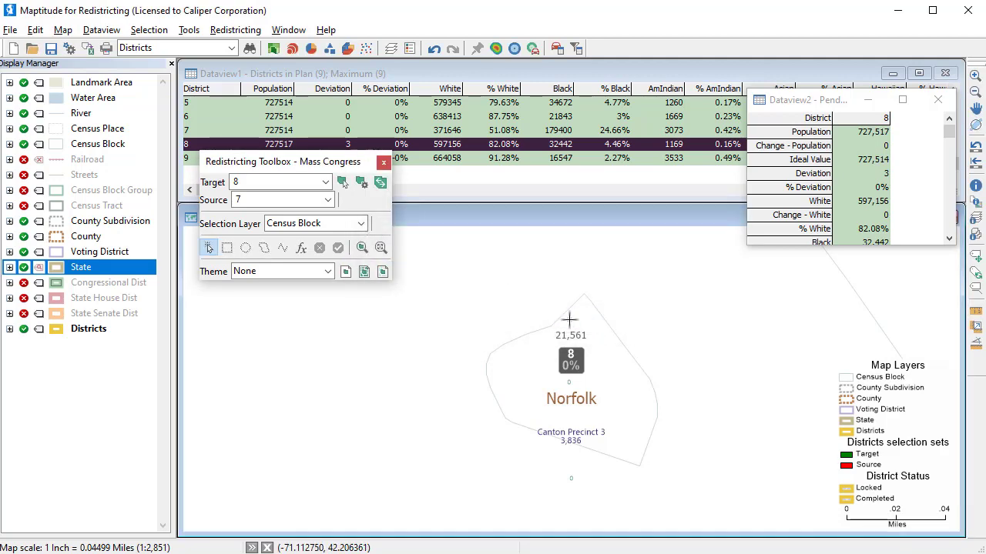
Zoom to the whole state, target district 3, and generate then close its one-page district layout.
left_click(381, 248)
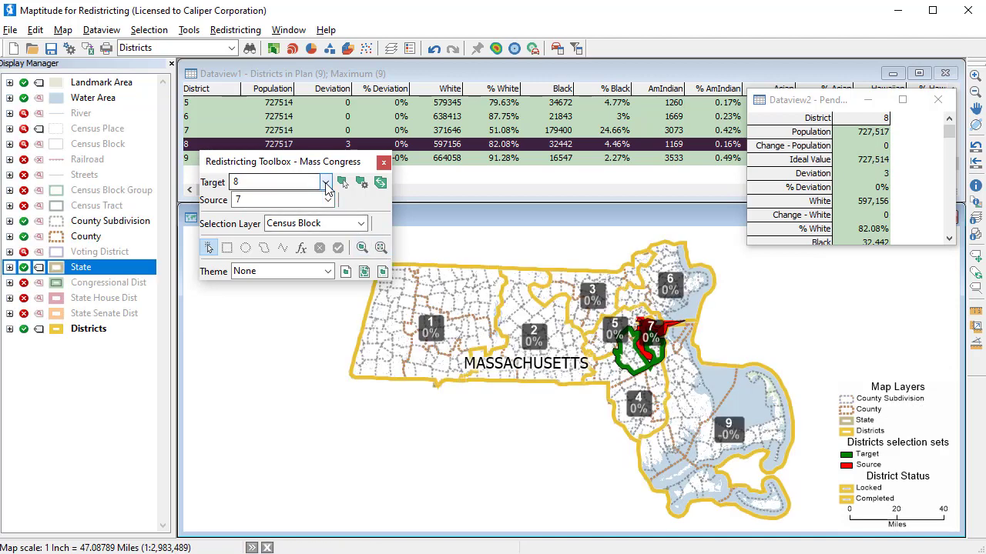
left_click(326, 182)
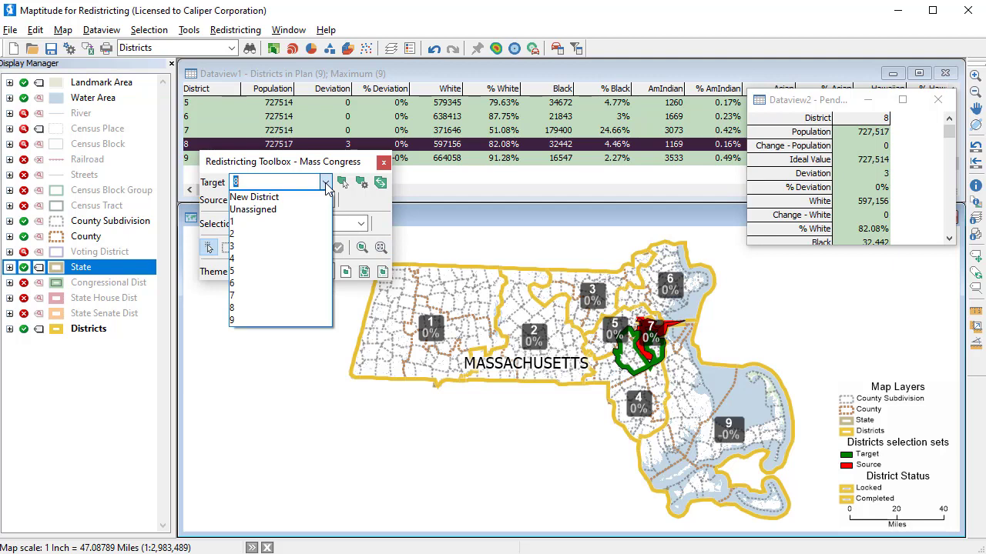
left_click(312, 249)
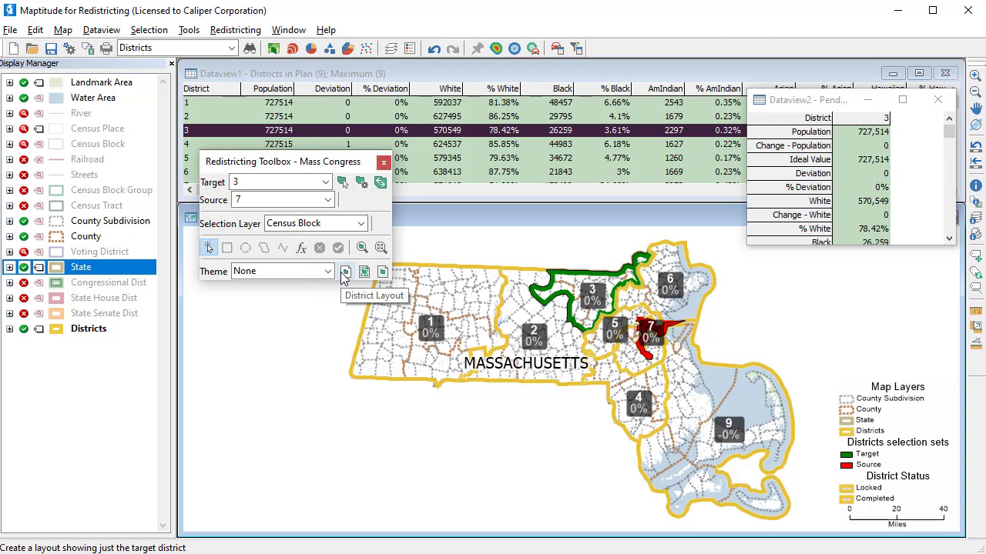
left_click(344, 272)
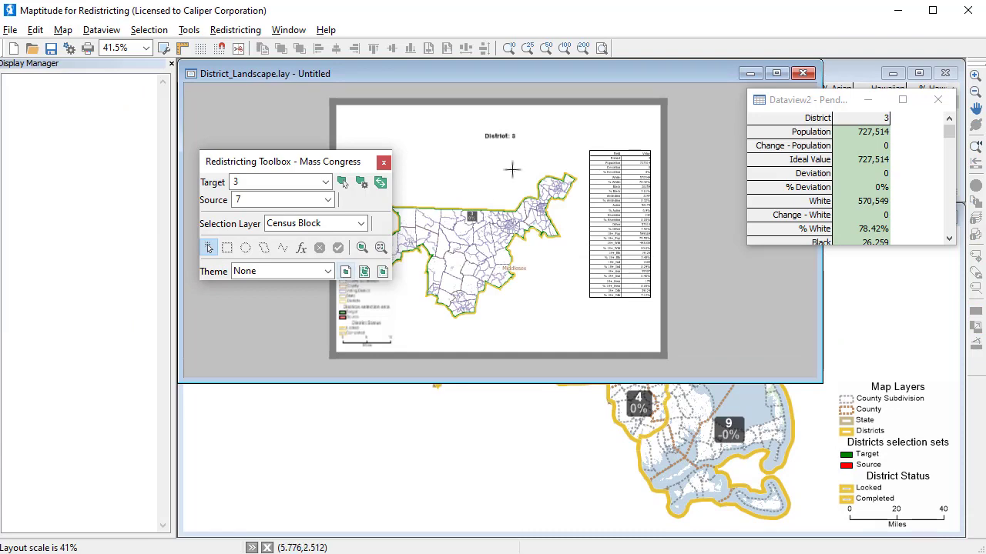
left_click(804, 74)
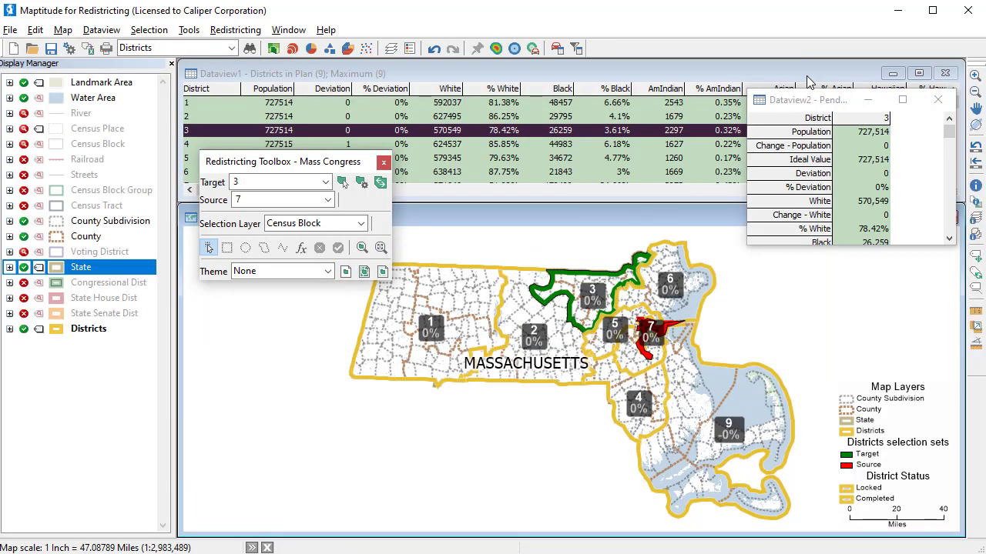
Run the Population Summary report with White and Black added as extra fields.
left_click(235, 29)
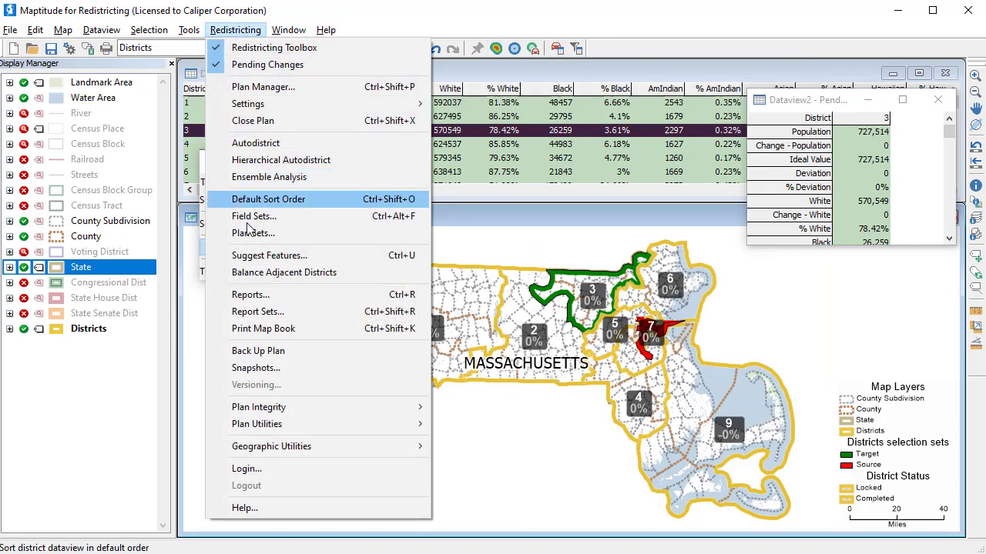
left_click(258, 300)
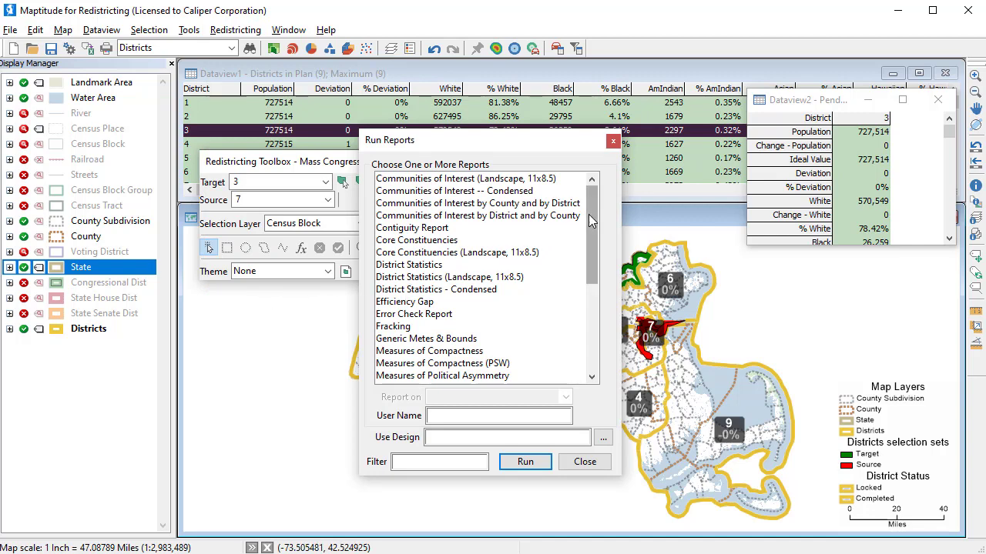
left_click_drag(588, 215, 594, 284)
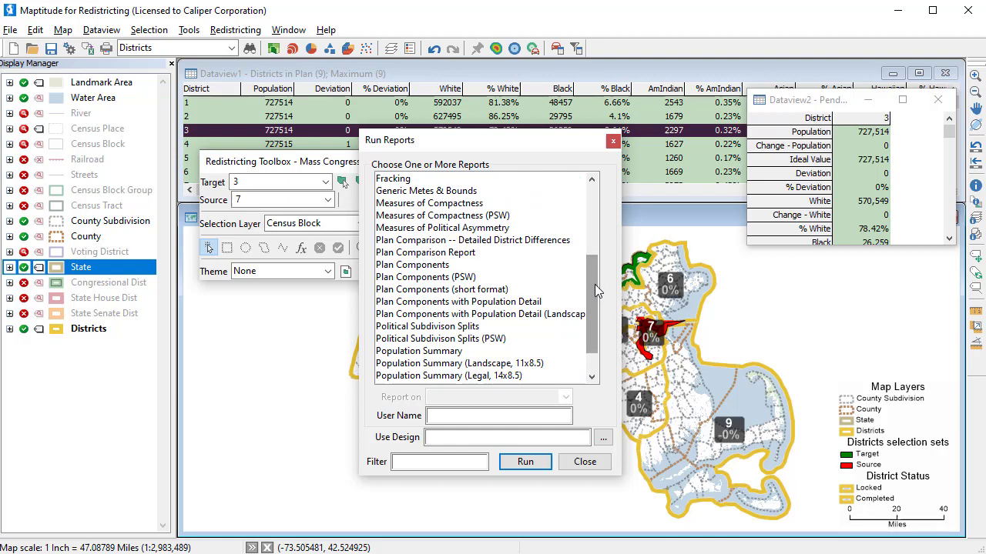
left_click(493, 352)
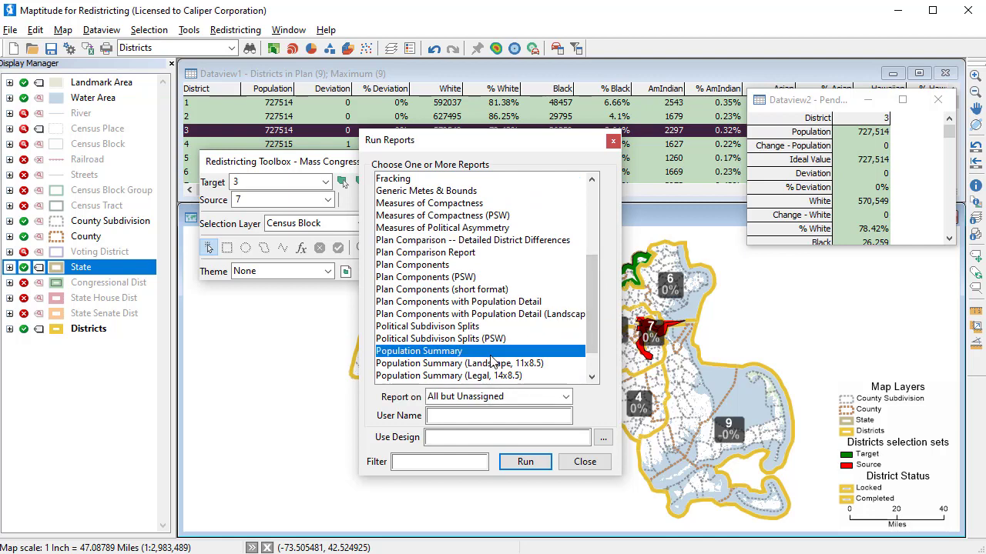
left_click(513, 463)
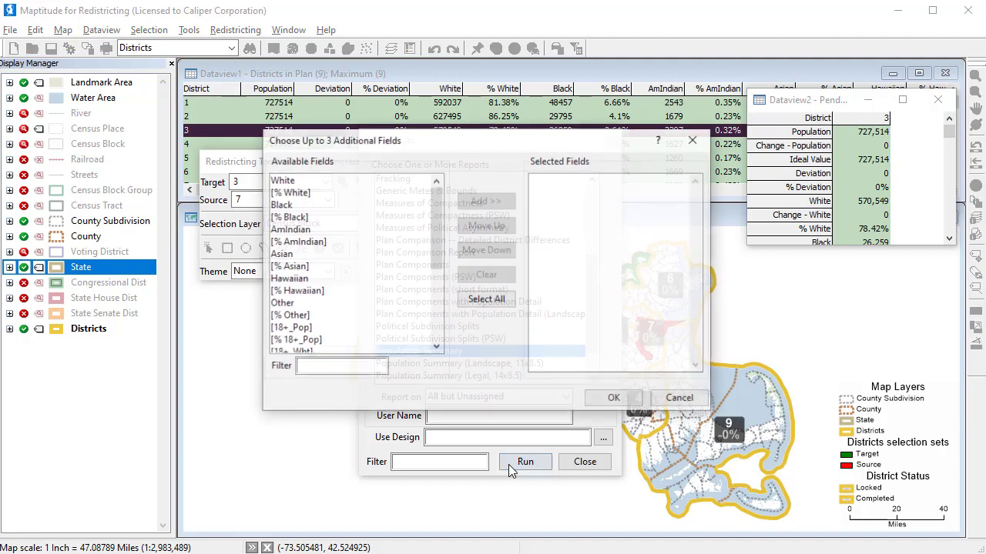
left_click(306, 183)
left_click(307, 206, "ctrl")
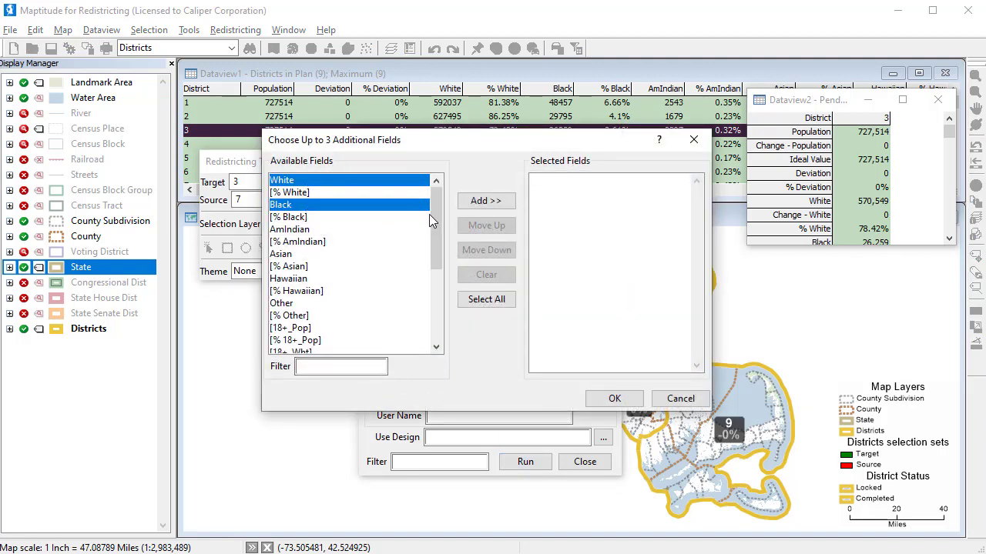
left_click(483, 201)
left_click(615, 398)
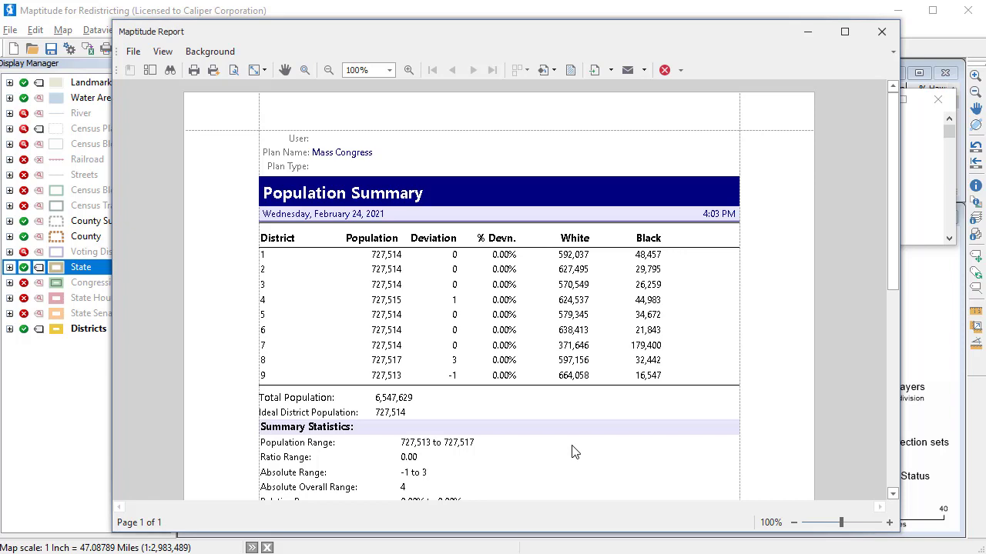
Close the population summary and run Measures of Compactness using all eleven measures, Reock through Cut Edges.
left_click(895, 35)
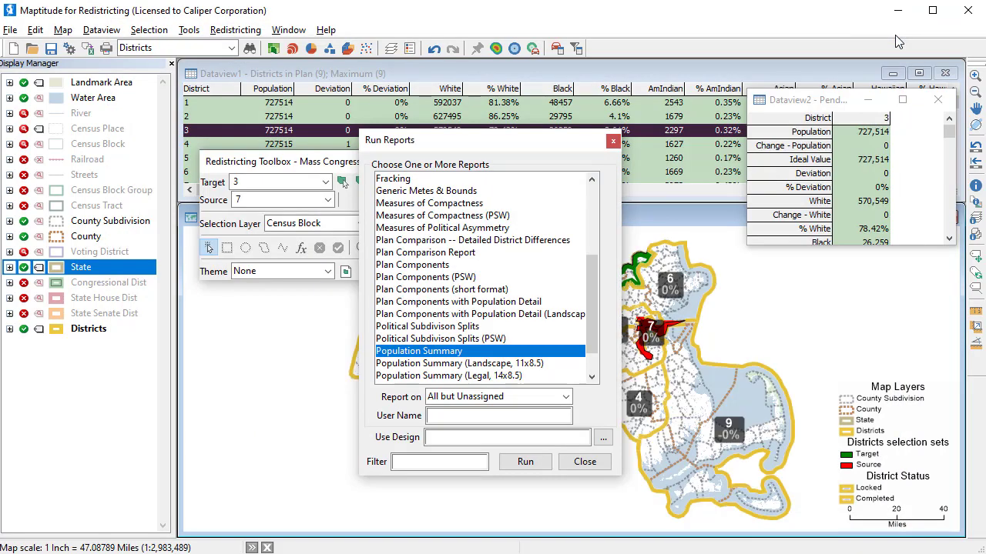
left_click(519, 203)
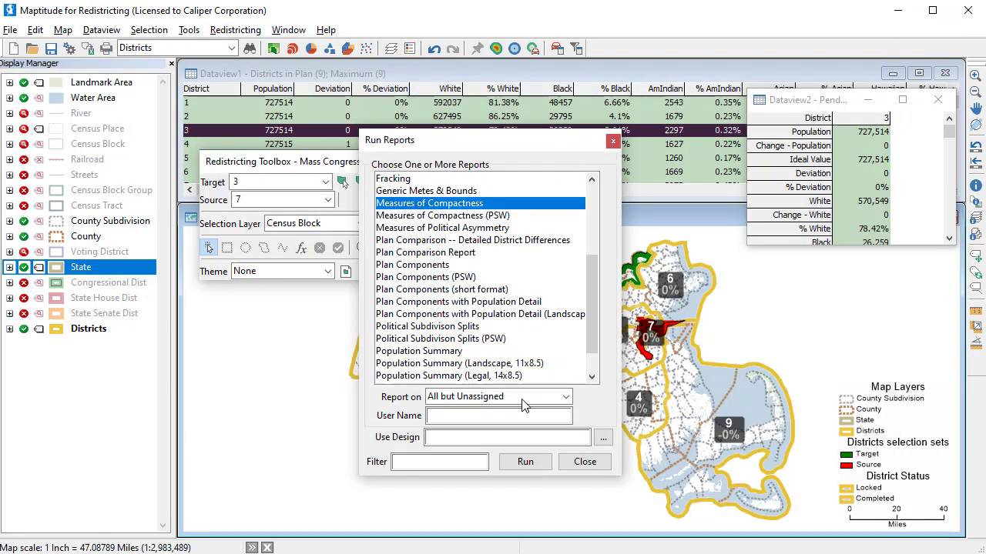
left_click(521, 463)
left_click_drag(431, 202, 450, 326)
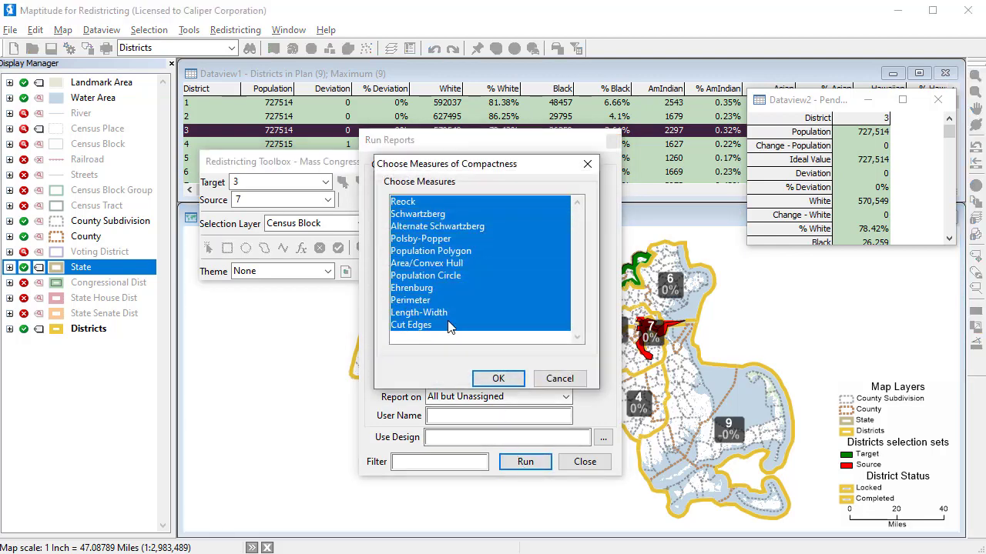
left_click(496, 378)
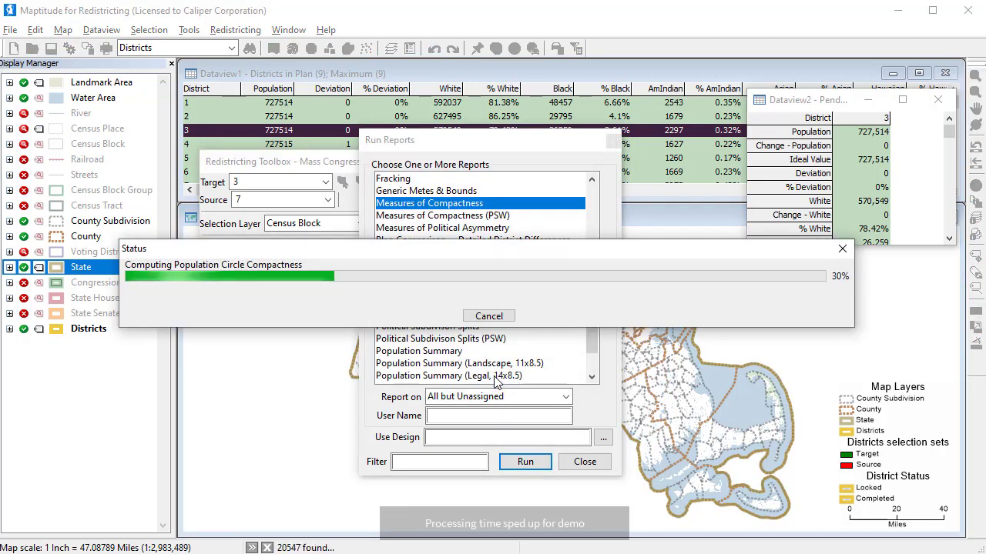